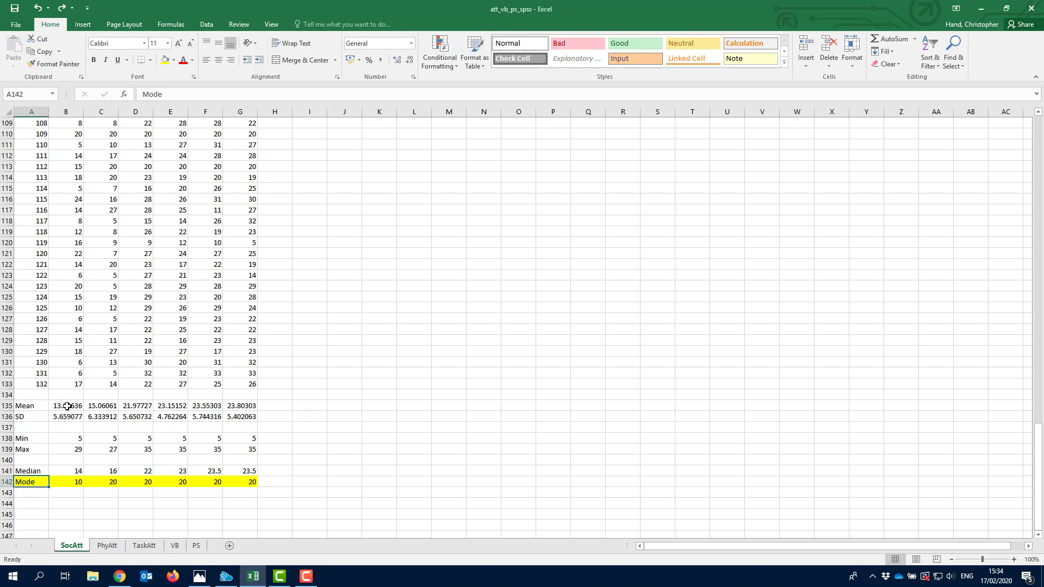
- Examine the Mean, SD, Median and Mode of Neg_High and the scores in B2:B133 behind them
left_click(28, 407)
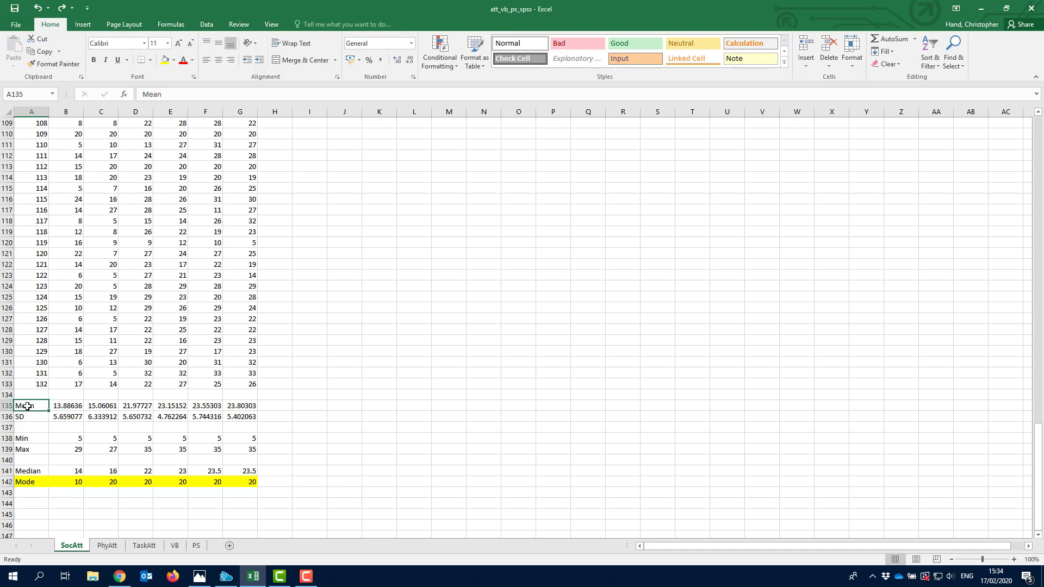
left_click_drag(75, 405, 71, 417)
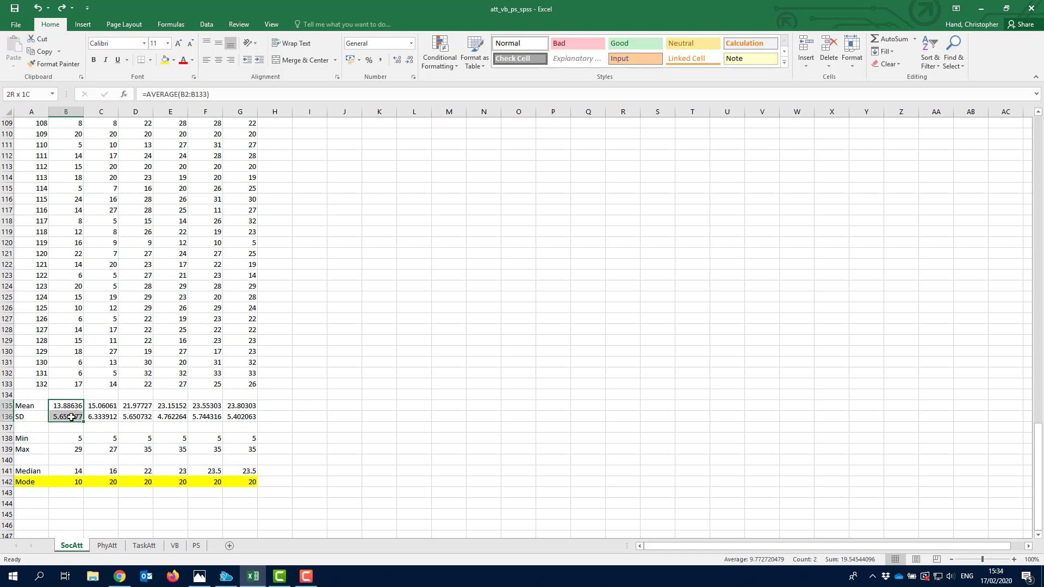
left_click(67, 471)
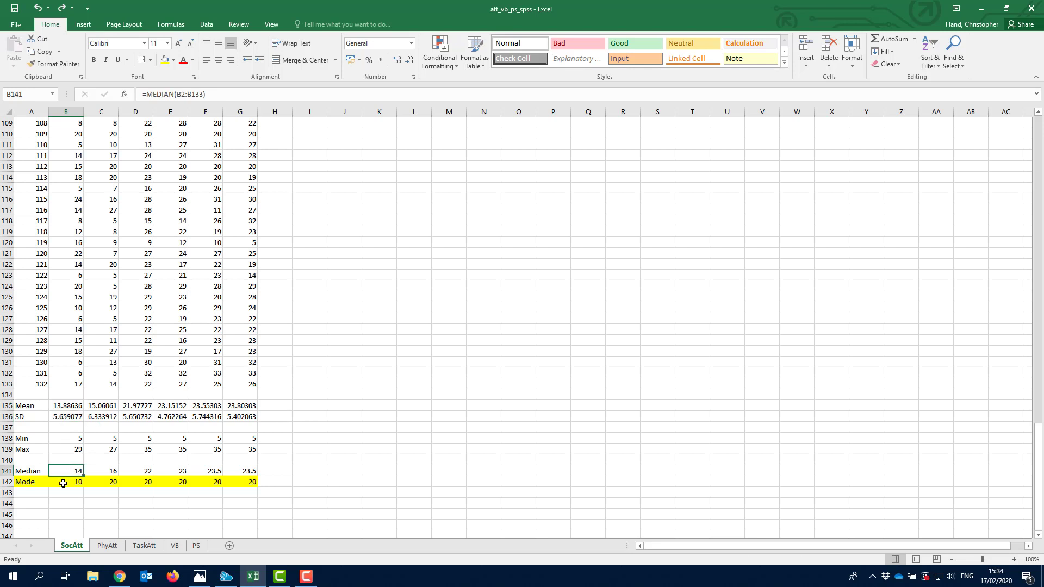
left_click(63, 484)
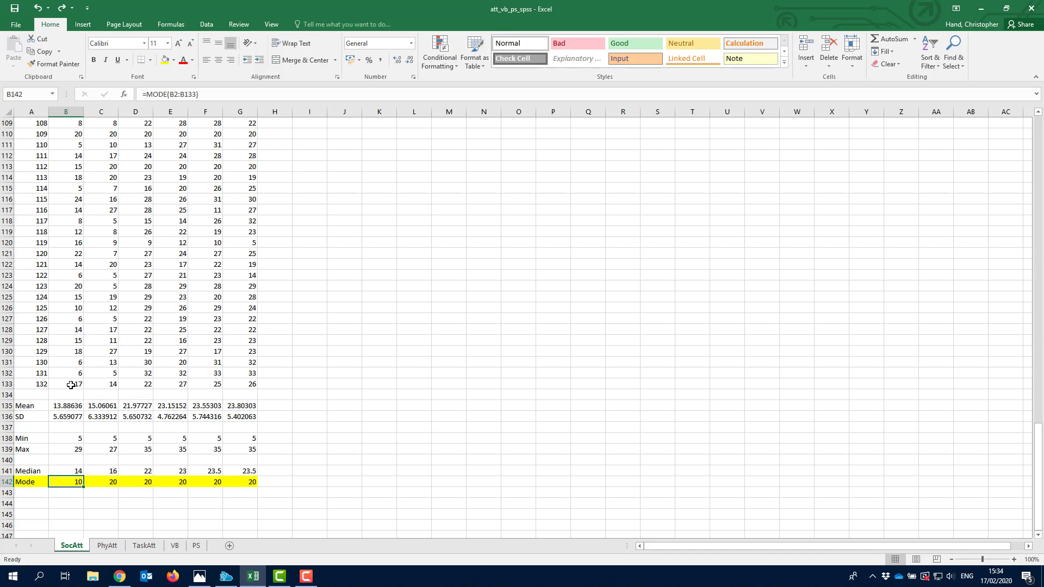
left_click_drag(70, 385, 59, 136)
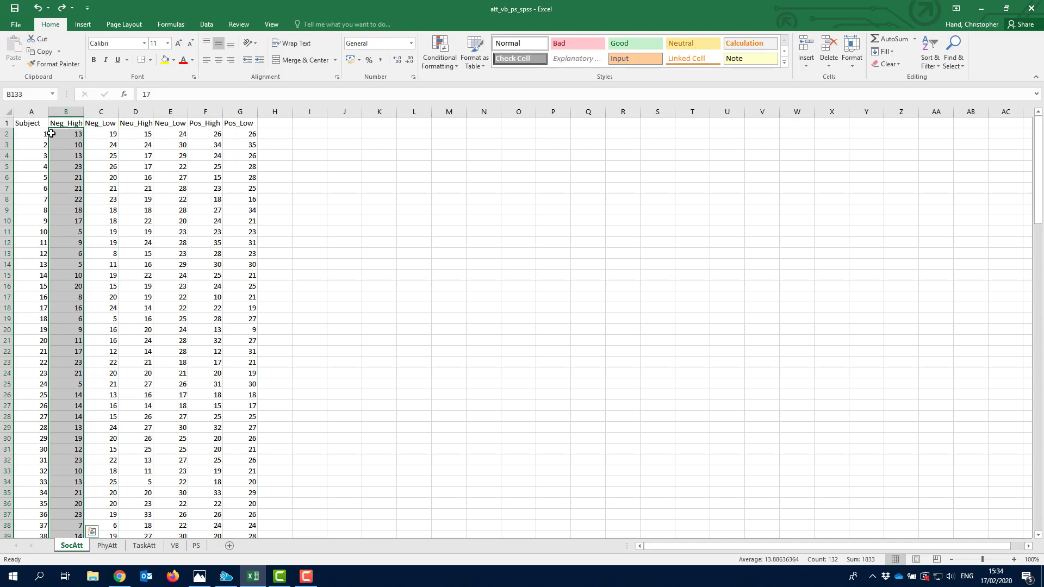
left_click(64, 134)
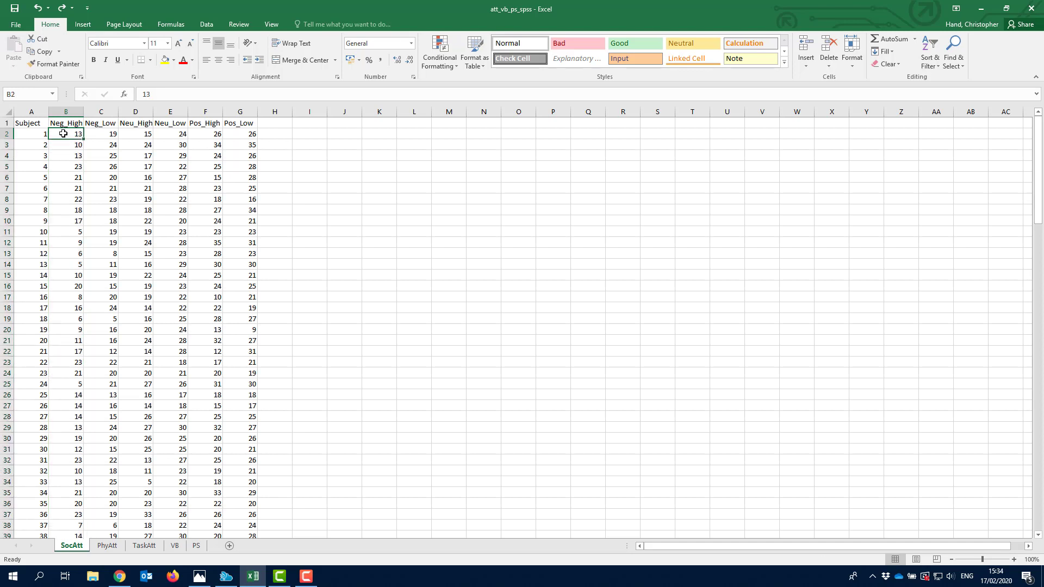
- Examine subject 1's scores in row 2 across the conditions from Neg_High to Pos_Low
left_click_drag(30, 133, 237, 133)
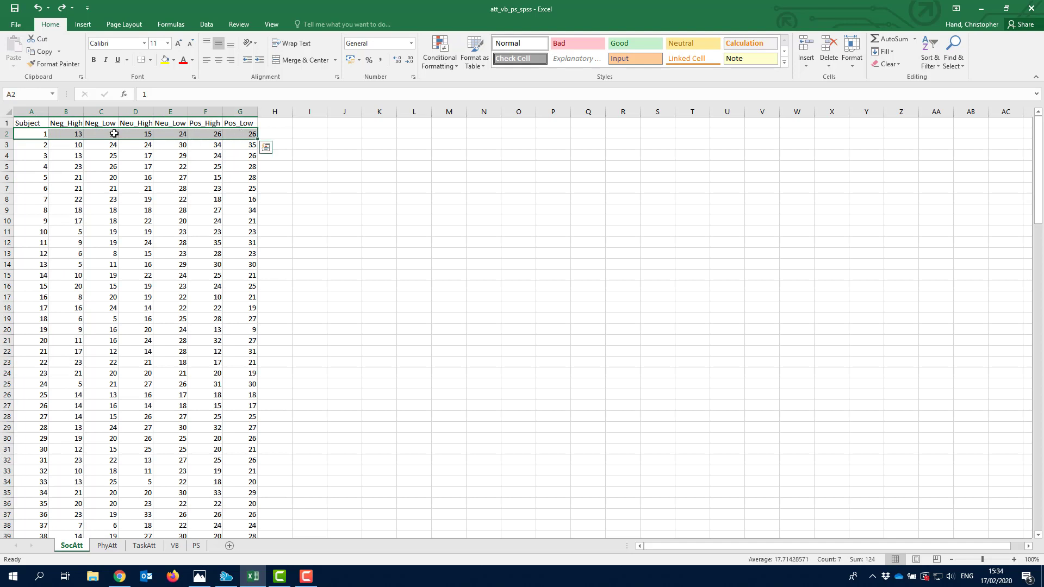
left_click(66, 134)
left_click(110, 134)
left_click(144, 134)
left_click(176, 133)
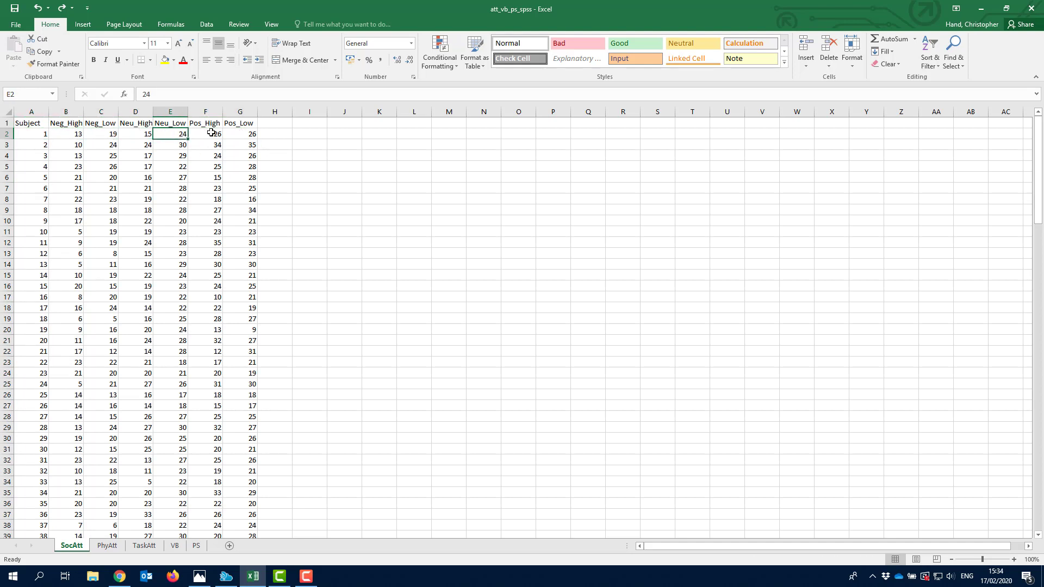
left_click(212, 134)
left_click(245, 134)
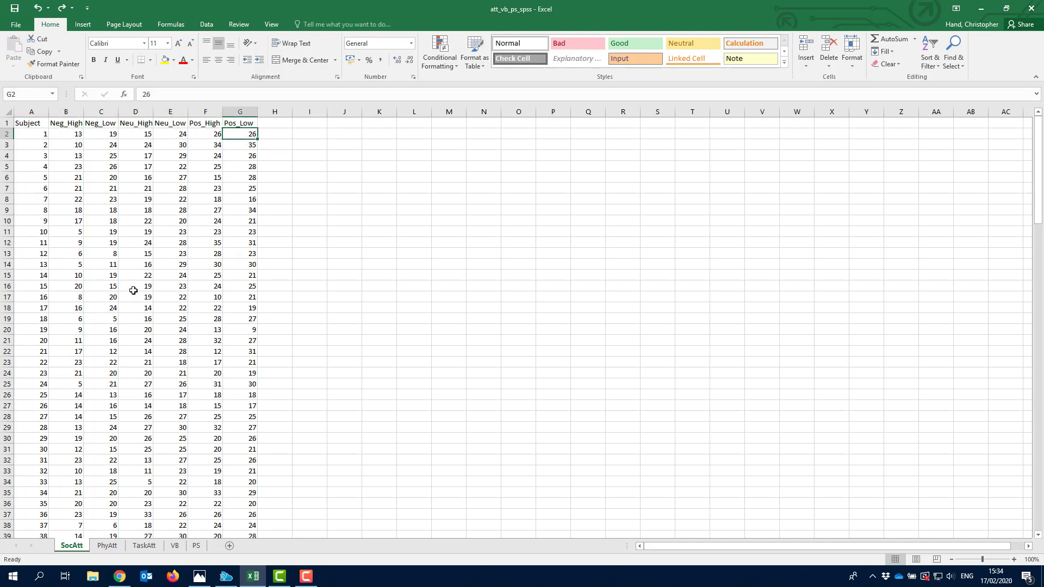
- Examine the means and standard deviations in B135:G136, ending with the Neg_High pair
scroll(133, 292, "down", 7)
scroll(133, 289, "down", 20)
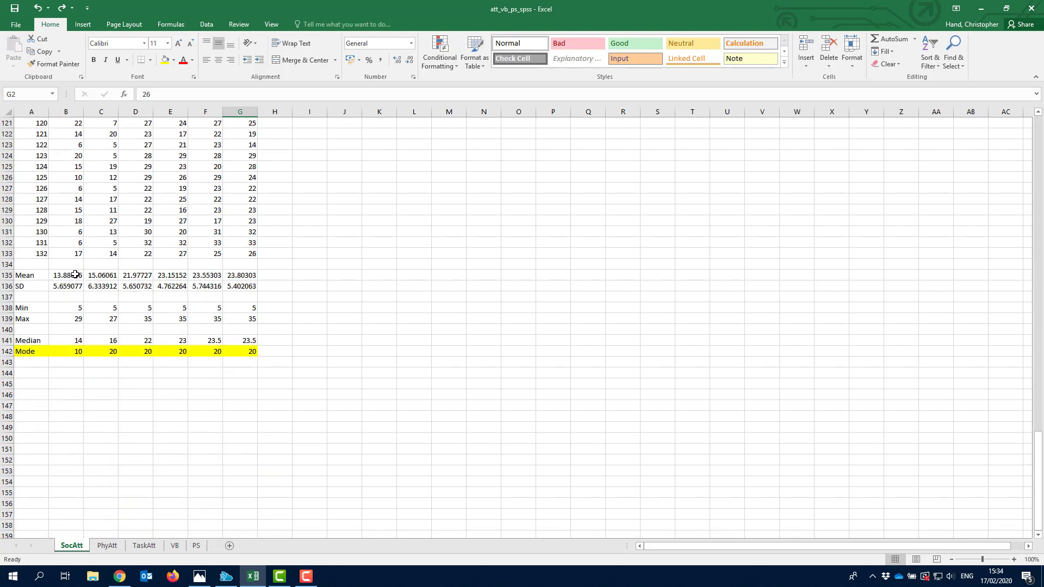
left_click_drag(63, 275, 250, 286)
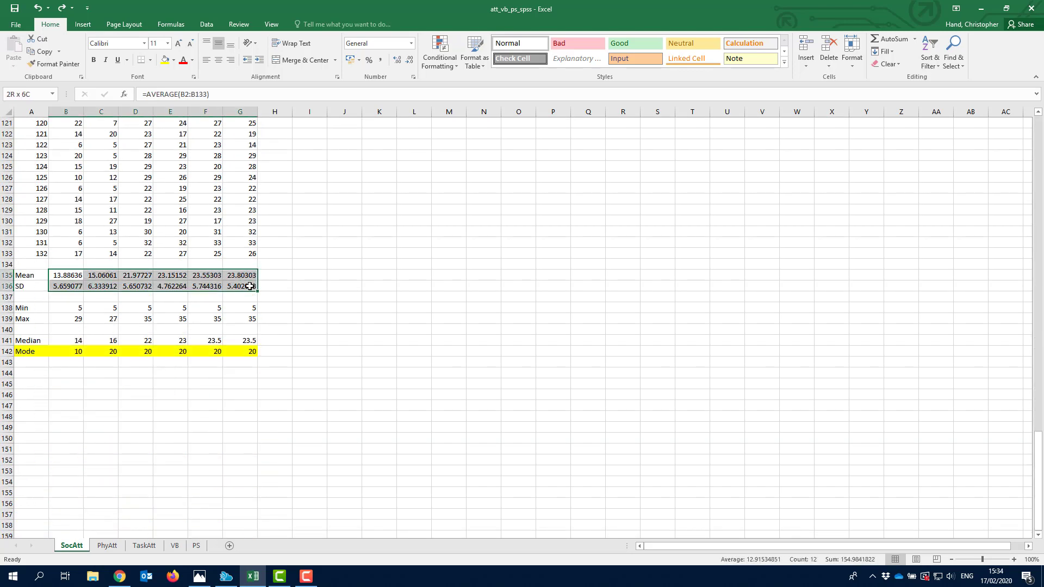
left_click_drag(68, 275, 68, 287)
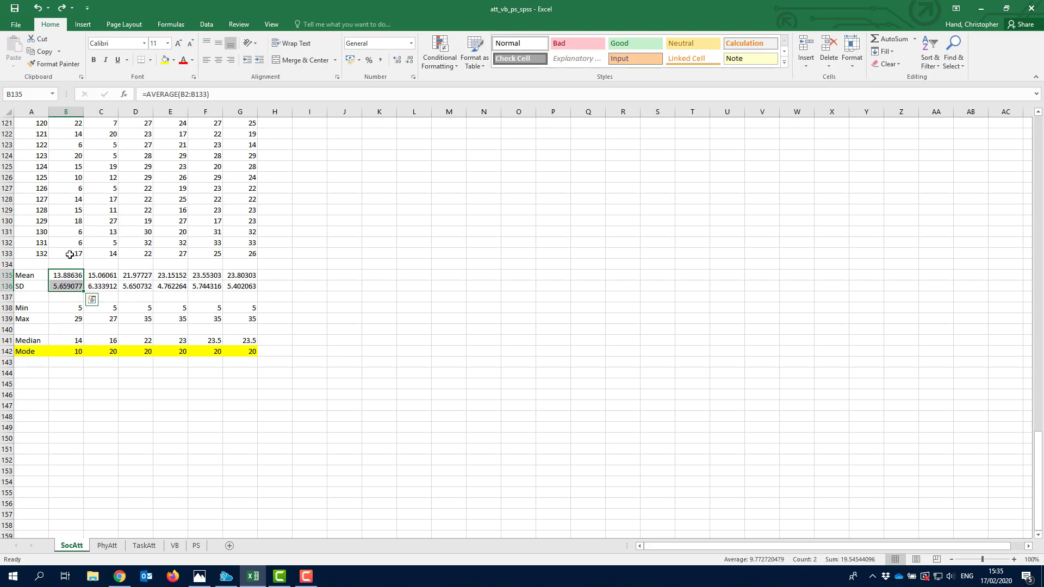
- Insert a histogram of the Neg_High scores in B2:B133 and place it beside the data, starting around cell M2
left_click_drag(70, 254, 71, 134)
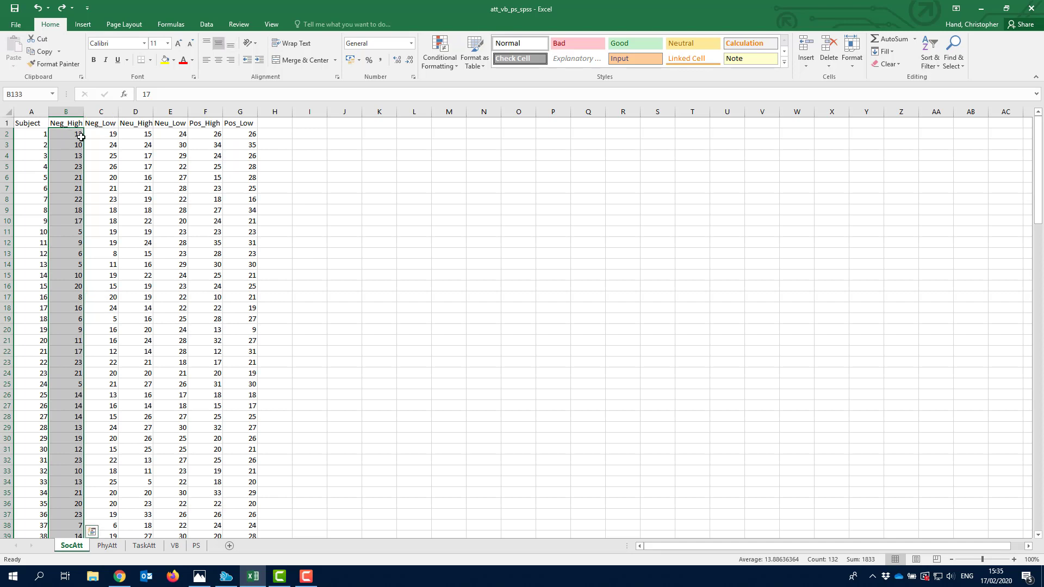
left_click(81, 25)
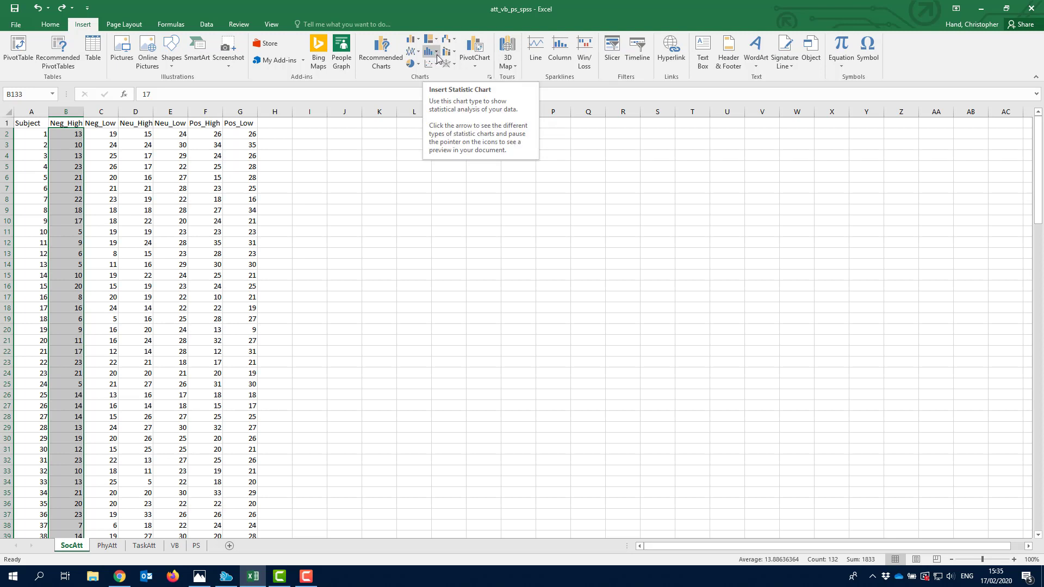
left_click(437, 54)
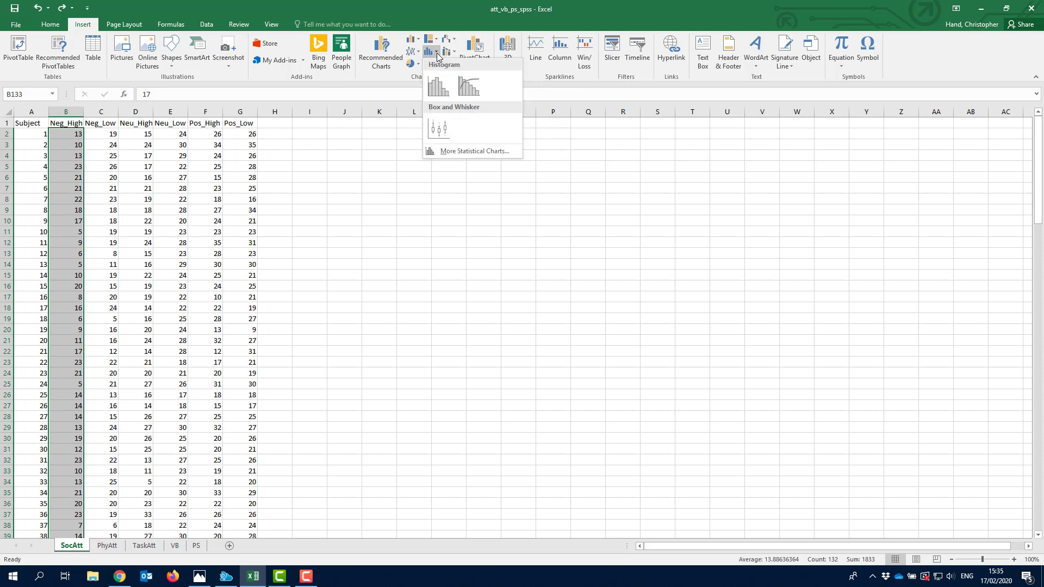
left_click(438, 94)
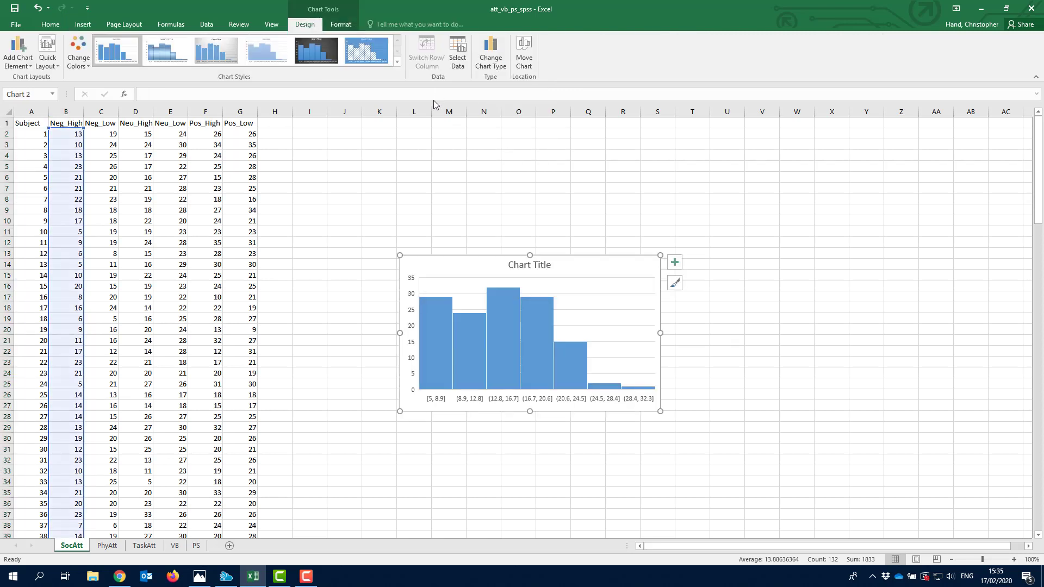
left_click_drag(481, 258, 515, 133)
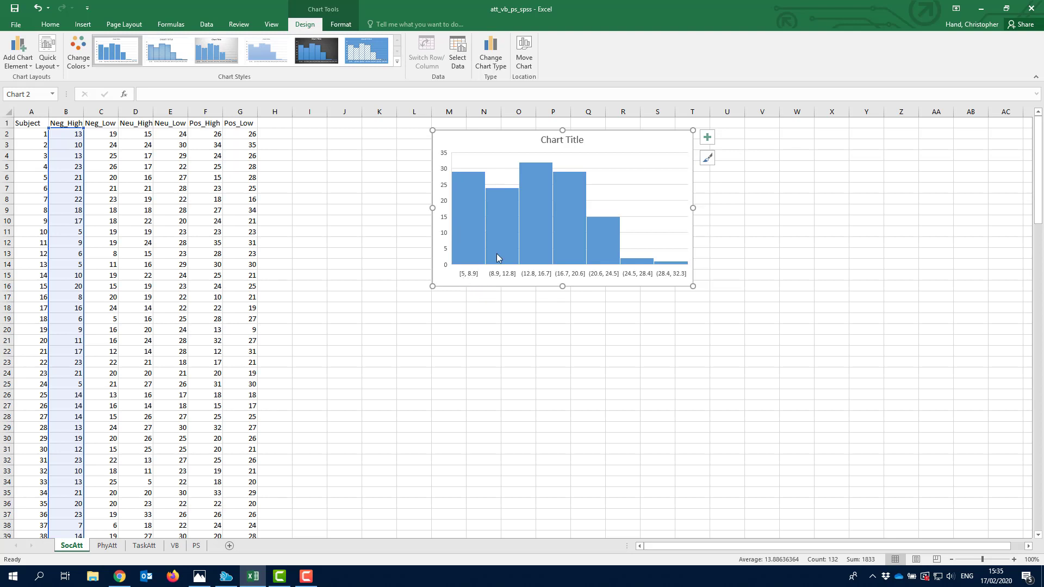
- Set the histogram's title to "Neg Tweet High Abuse"
mouse_move(496, 190)
mouse_move(539, 203)
left_click(557, 139)
triple_click(558, 140)
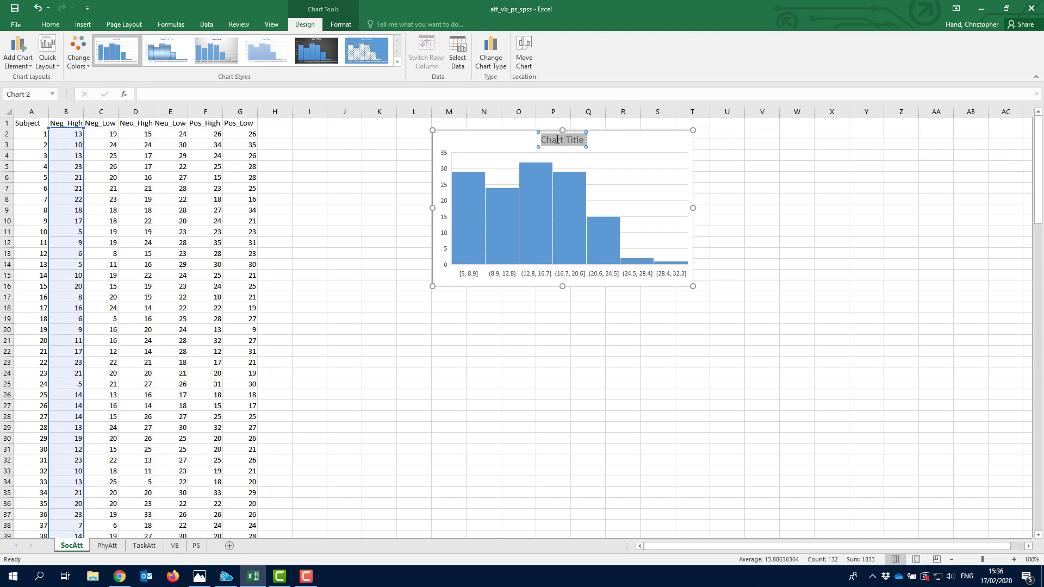
type("Ne")
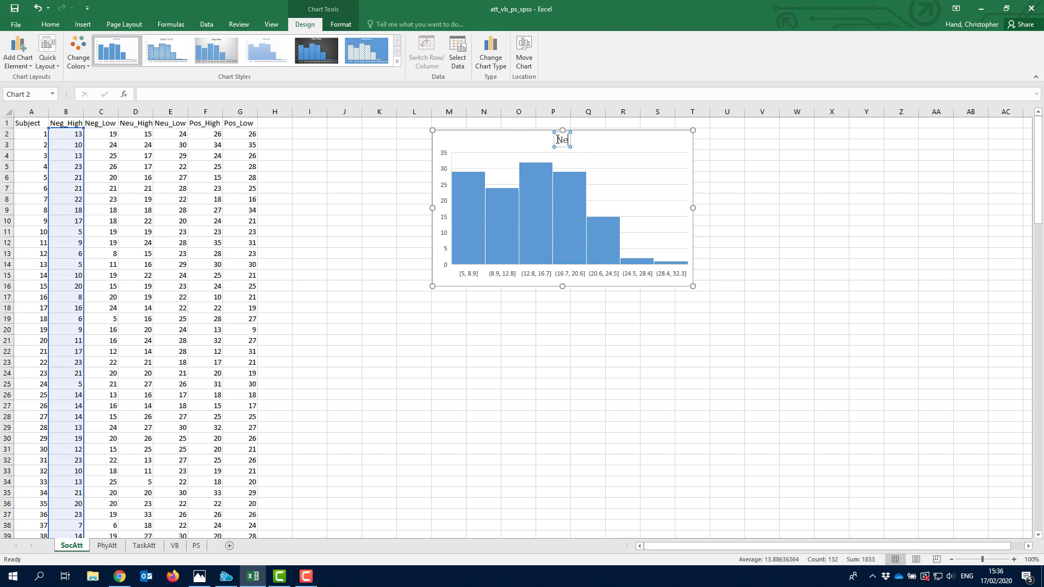
type("g Tweet")
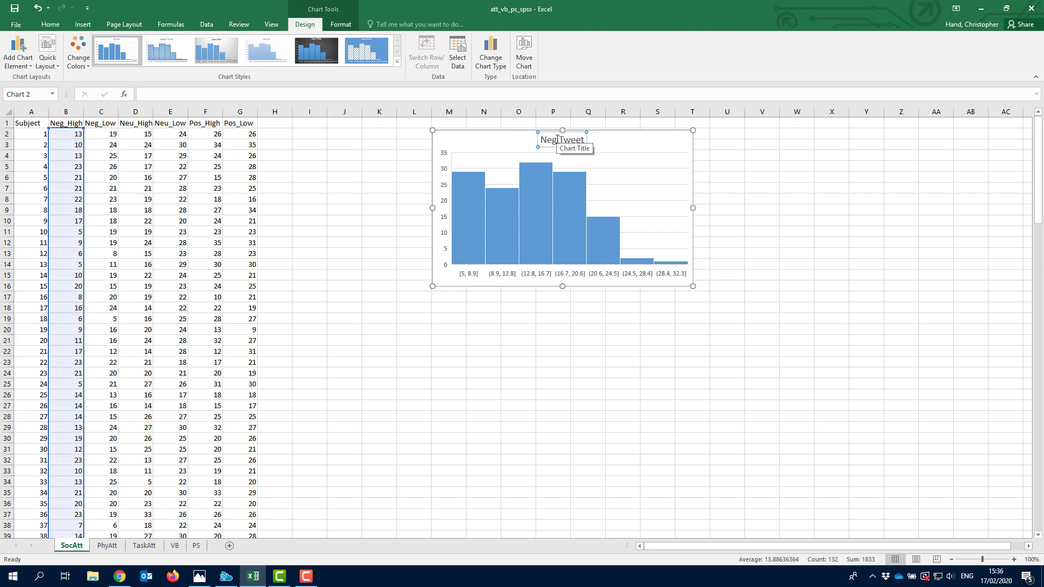
type(" High Abuse")
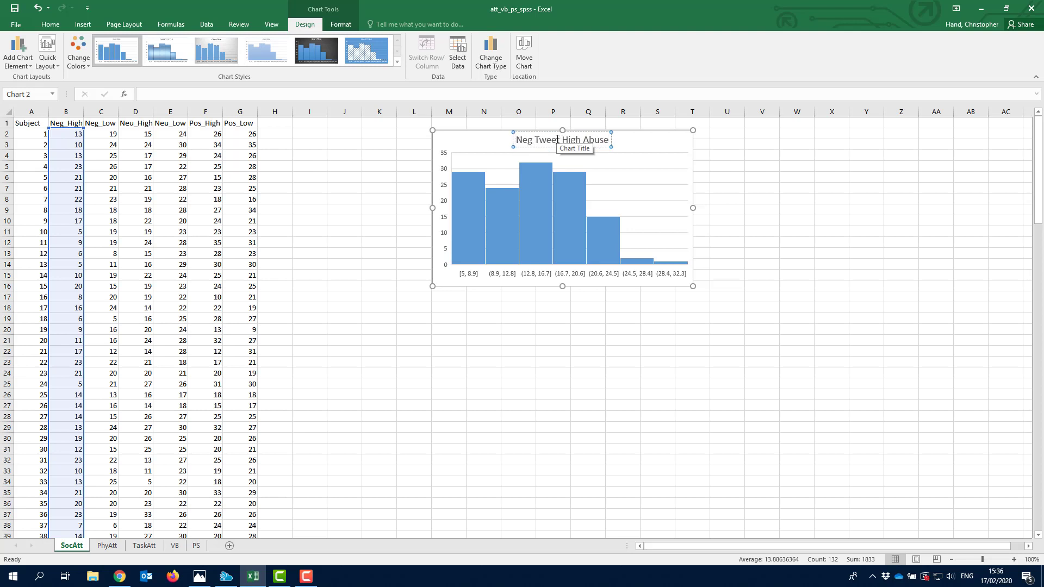
left_click(480, 139)
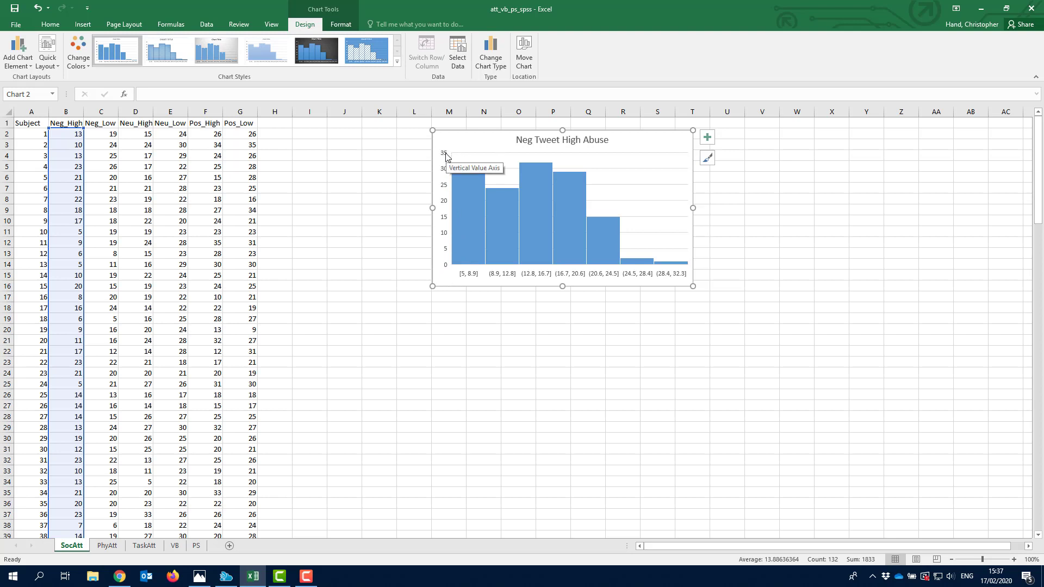
- Open the histogram's horizontal axis formatting and set the number of bins to 10
double_click(533, 278)
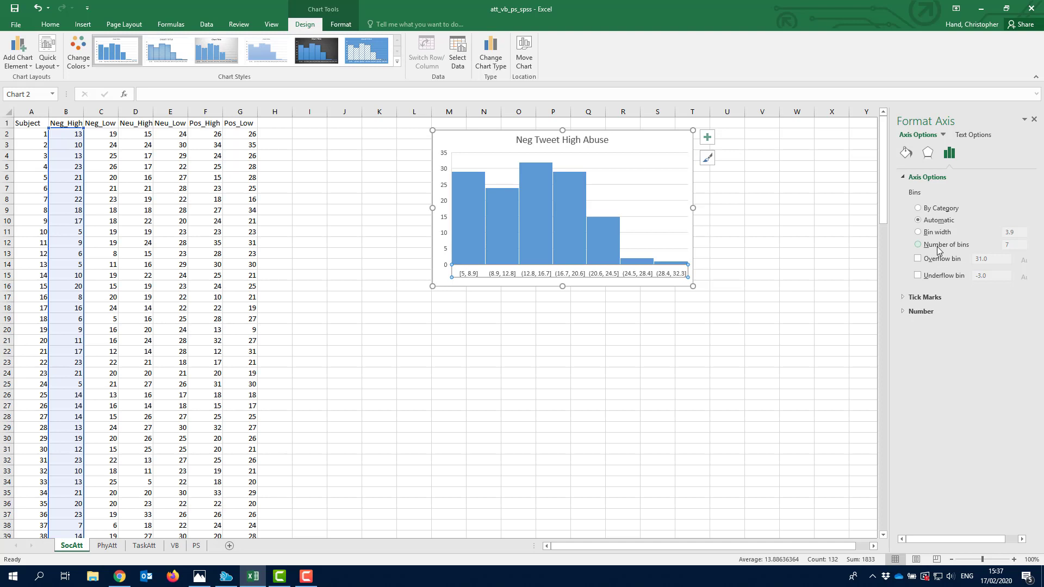
left_click(919, 245)
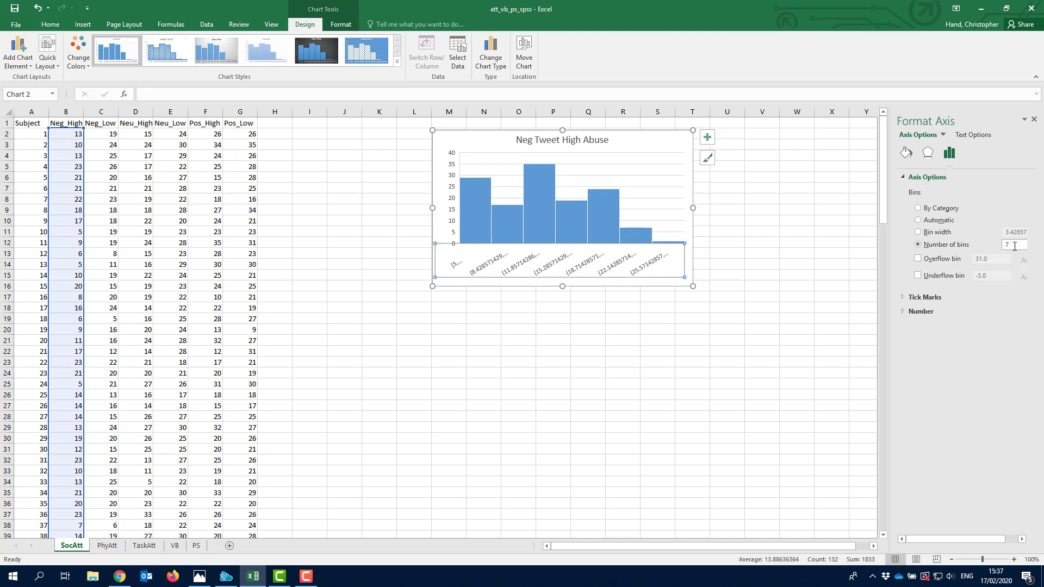
type("10")
key("Return")
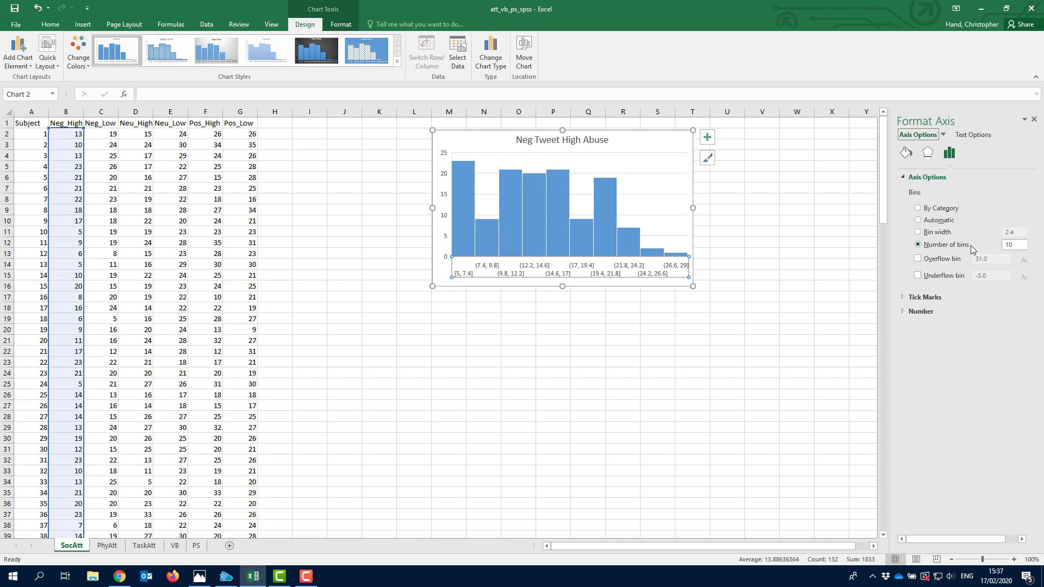
- Try 20 and then 30 bins on the histogram's horizontal axis
double_click(1018, 245)
type("20")
key("Return")
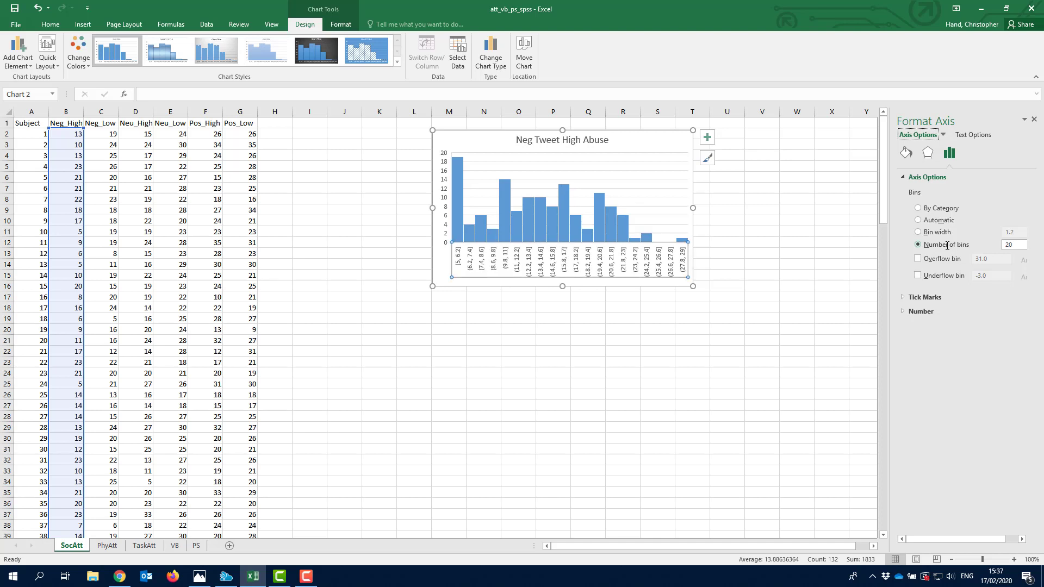
double_click(1018, 246)
type("30")
key("Return")
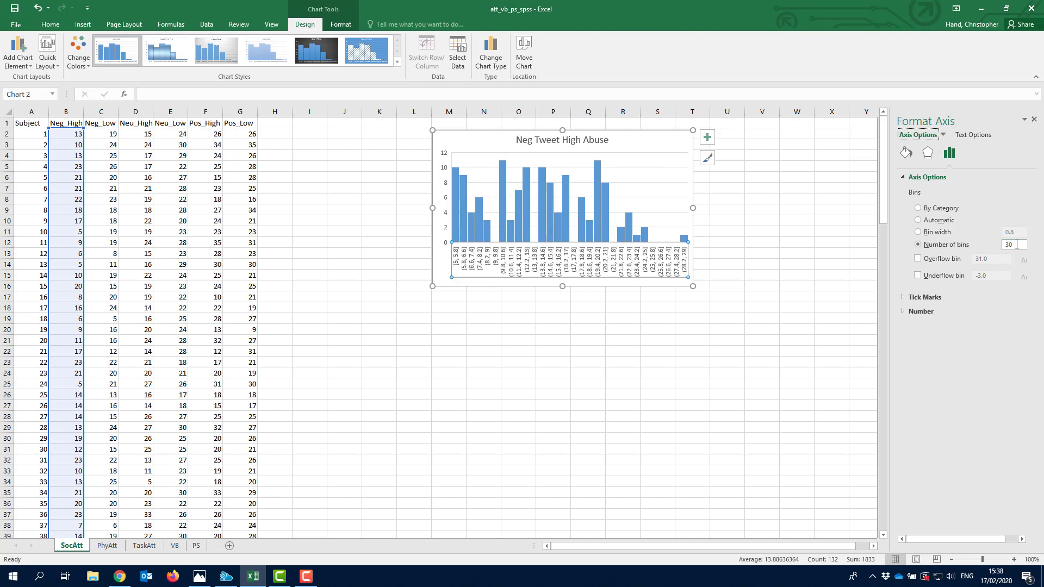
- Reduce the histogram's number of bins to 5
double_click(1010, 245)
type("5")
key("Return")
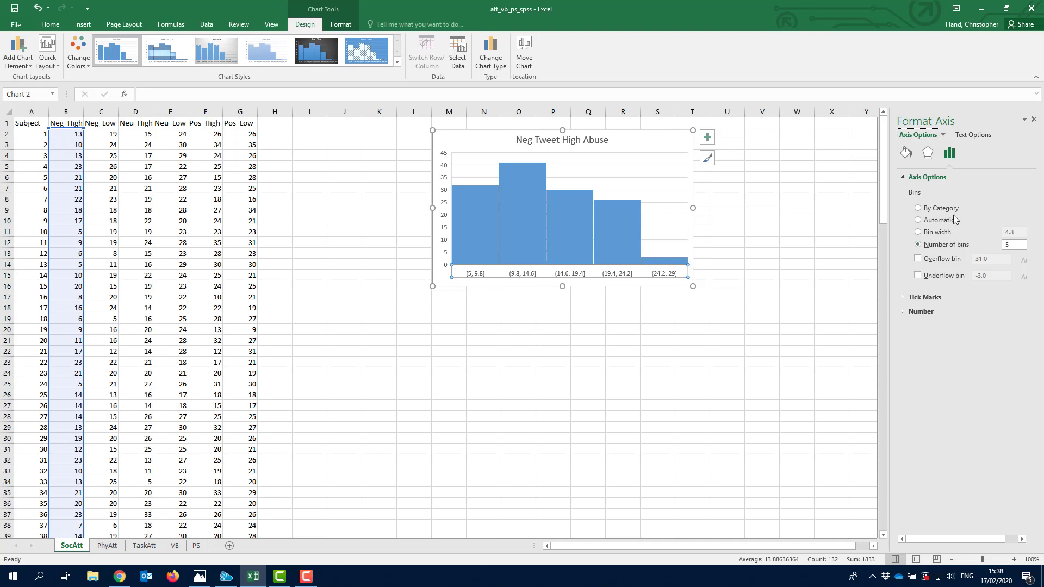
- Return the histogram's binning to Automatic after trying the By Category option
left_click(945, 220)
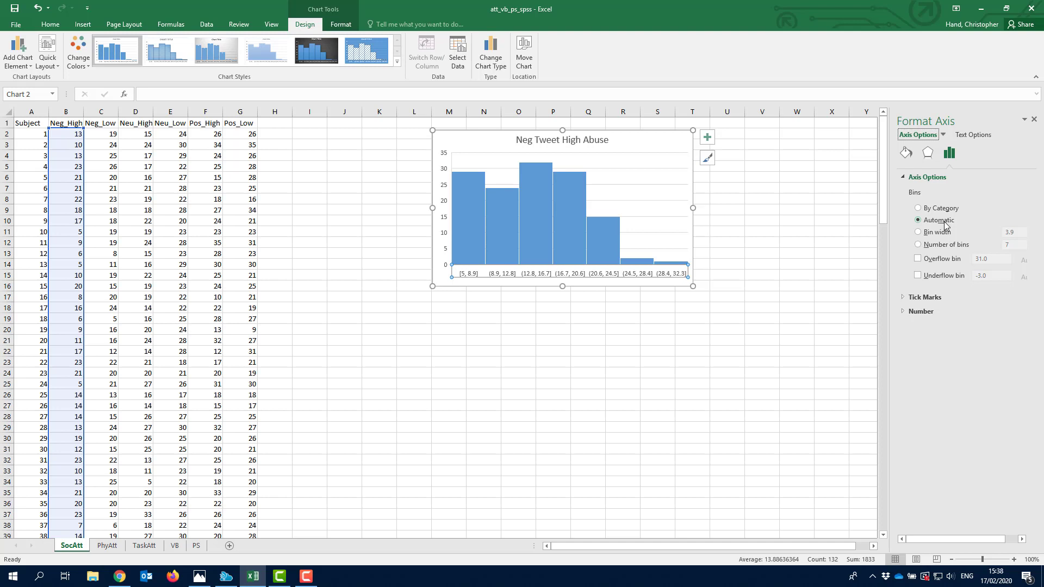
left_click(936, 208)
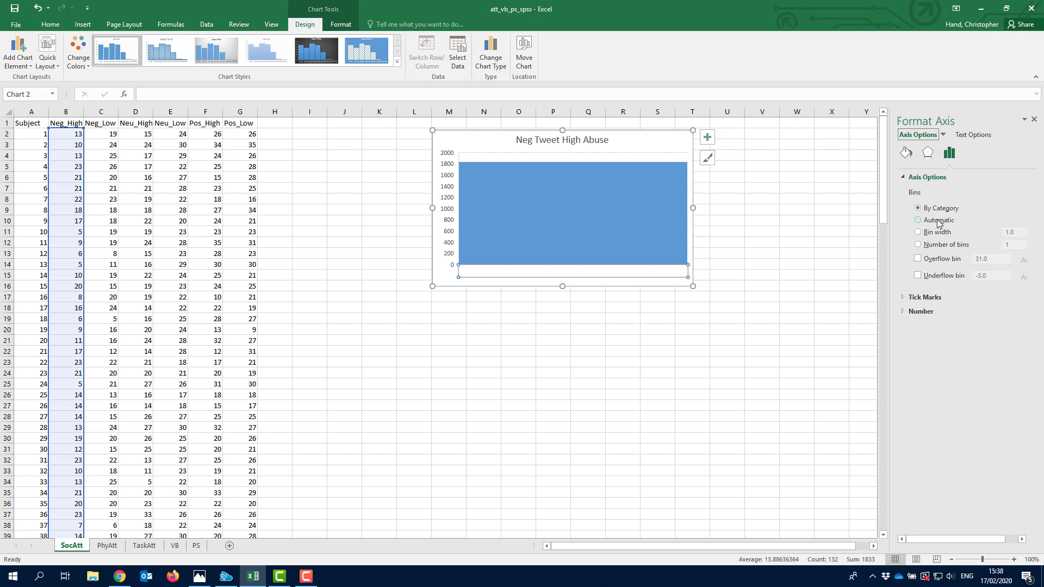
left_click(938, 223)
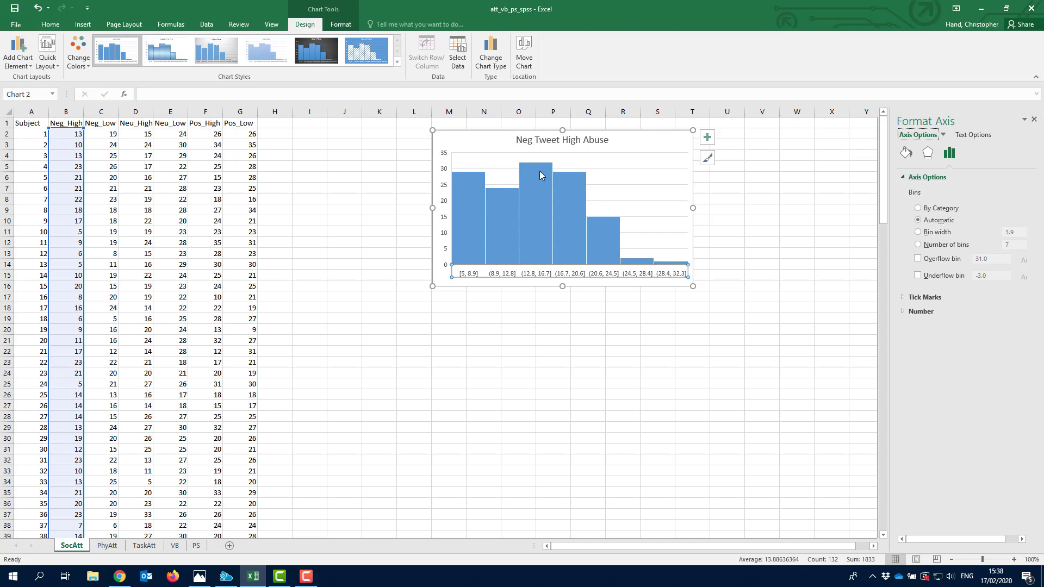
- Copy the Neg Tweet High Abuse histogram and select cell M19 below it as the paste location
left_click(489, 130)
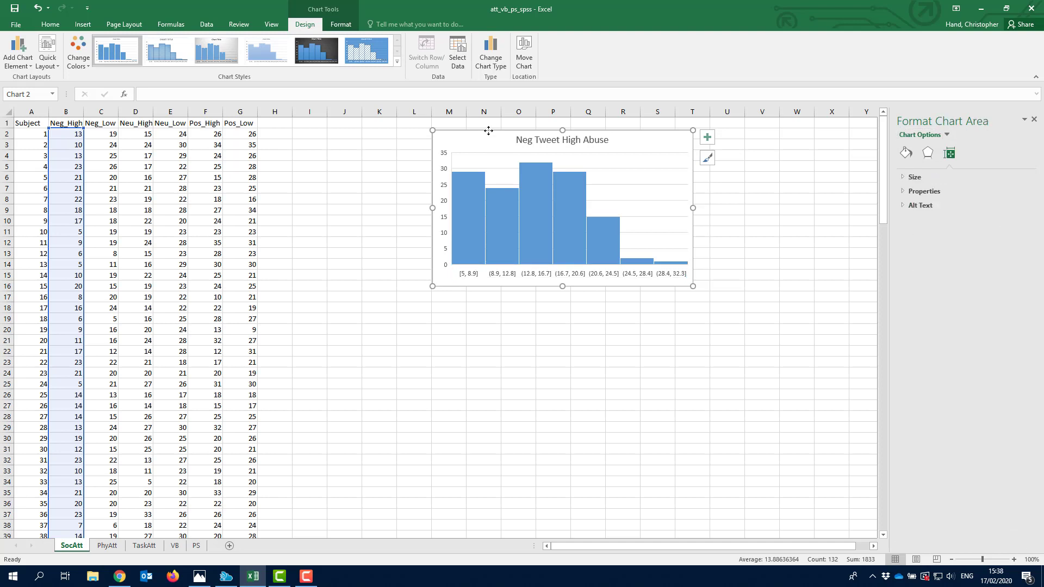
key("ctrl")
right_click(488, 134)
left_click(485, 130)
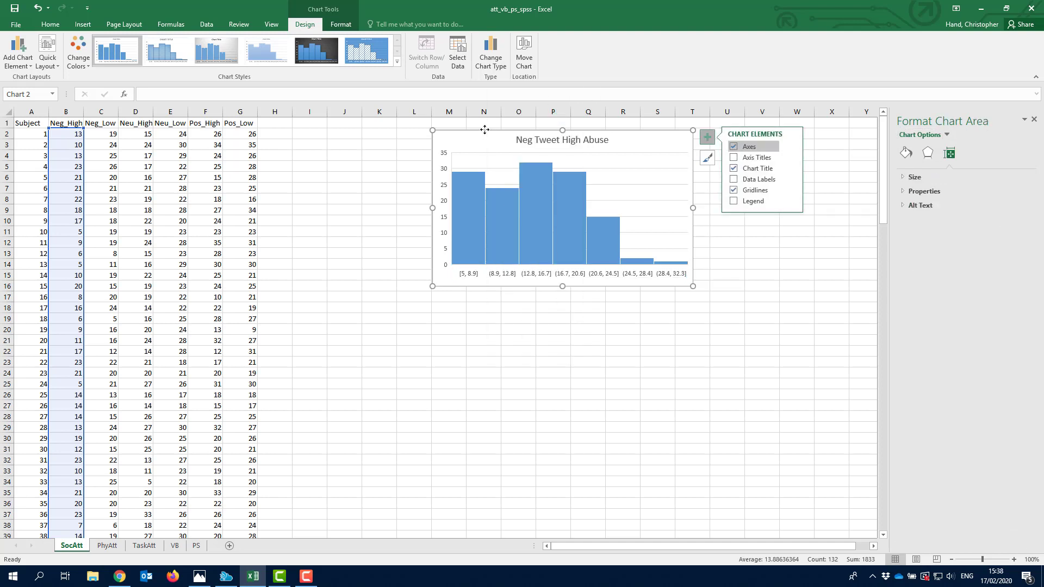
right_click(485, 130)
left_click(511, 154)
left_click(440, 318)
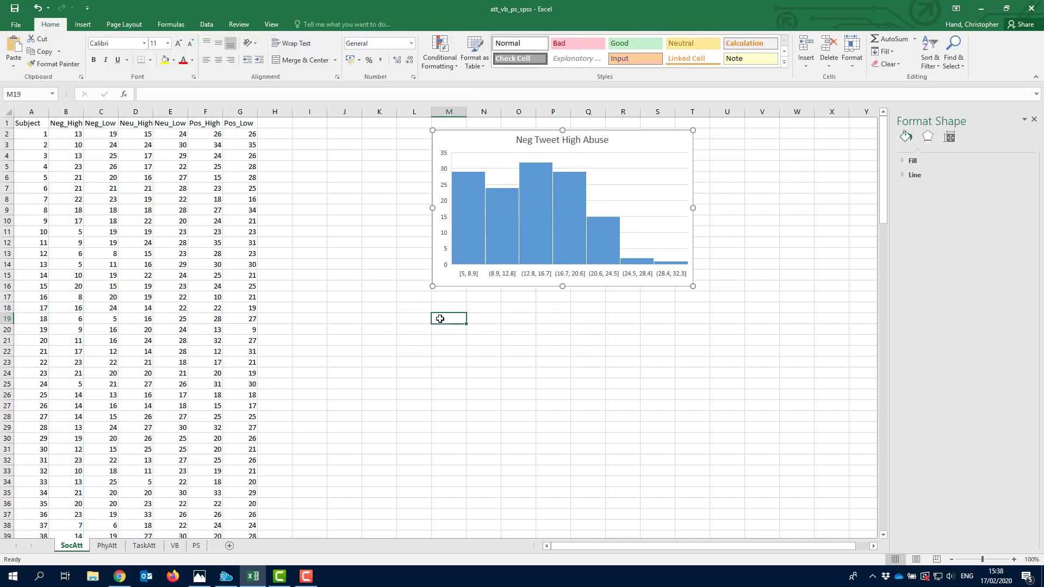
right_click(439, 319)
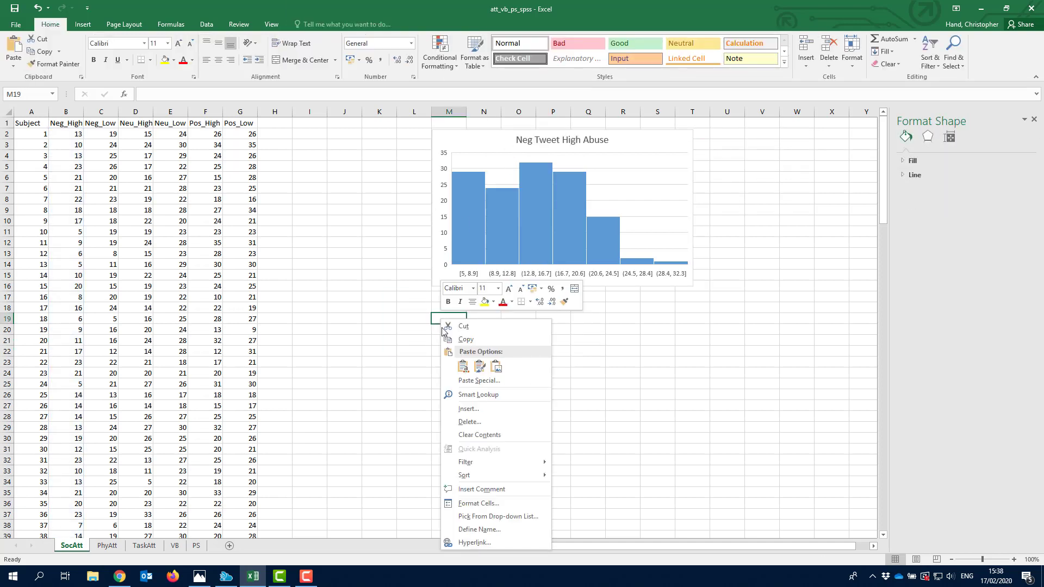
left_click(472, 381)
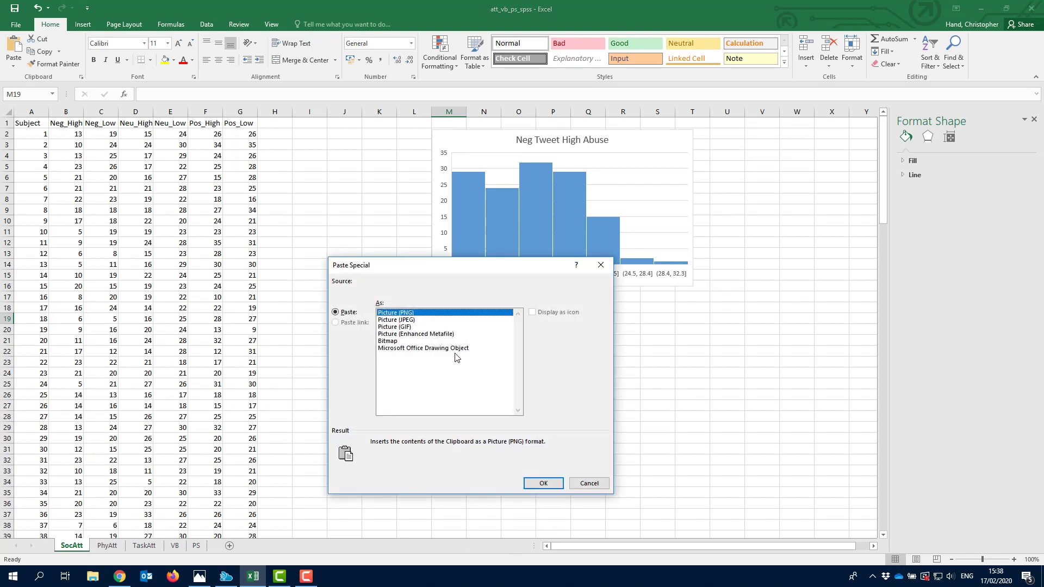
left_click(581, 483)
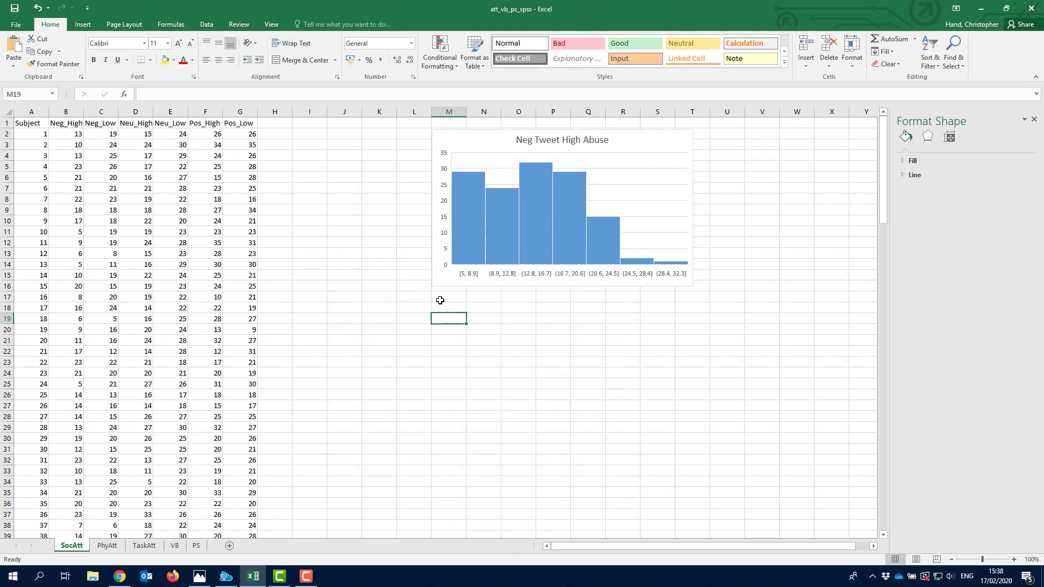
- Paste the copied histogram at M19 and shift its data range to the Neg_Low column
key("ctrl+v")
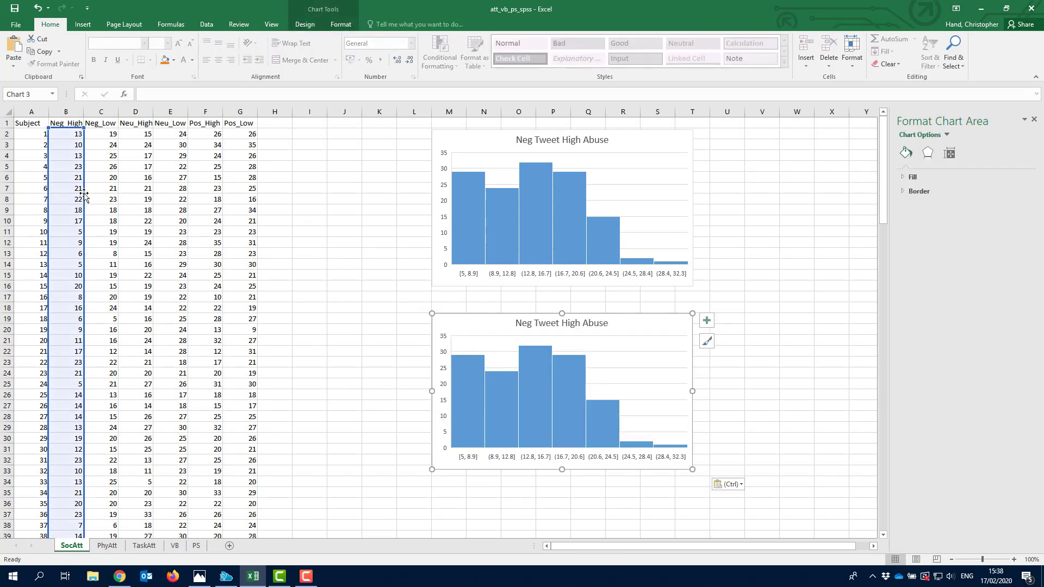
mouse_move(83, 194)
left_mouse_down()
mouse_move(102, 197)
mouse_move(87, 196)
left_mouse_up()
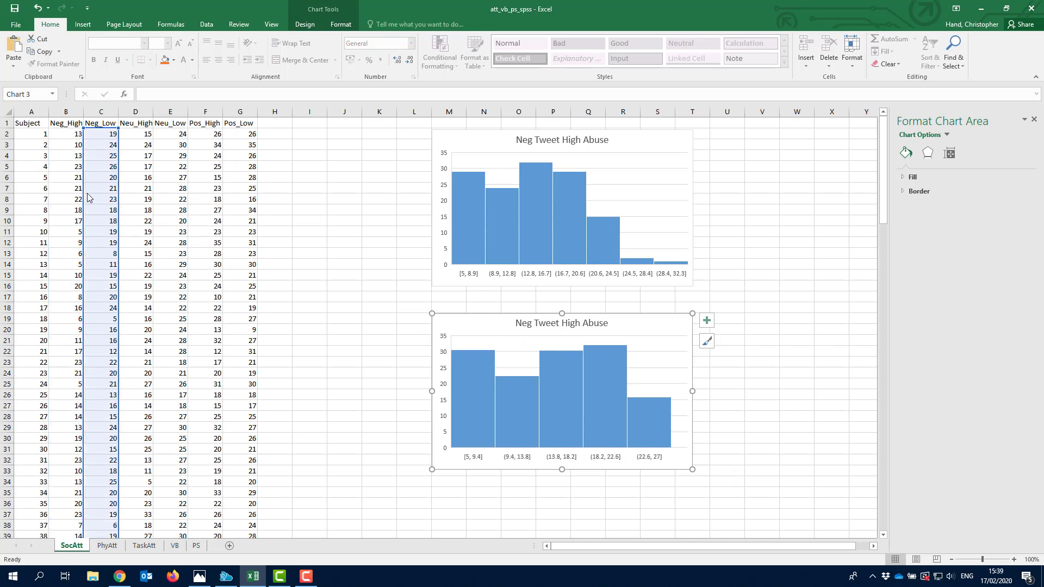
- Retitle the pasted histogram as "Neg Tweet Low Abuse"
left_click(572, 325)
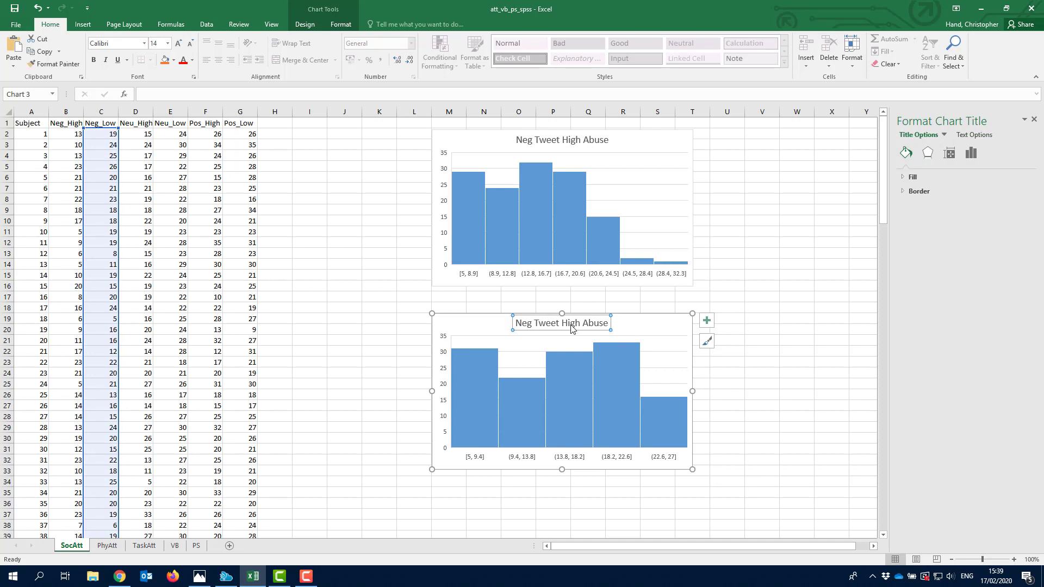
double_click(572, 325)
type("Low")
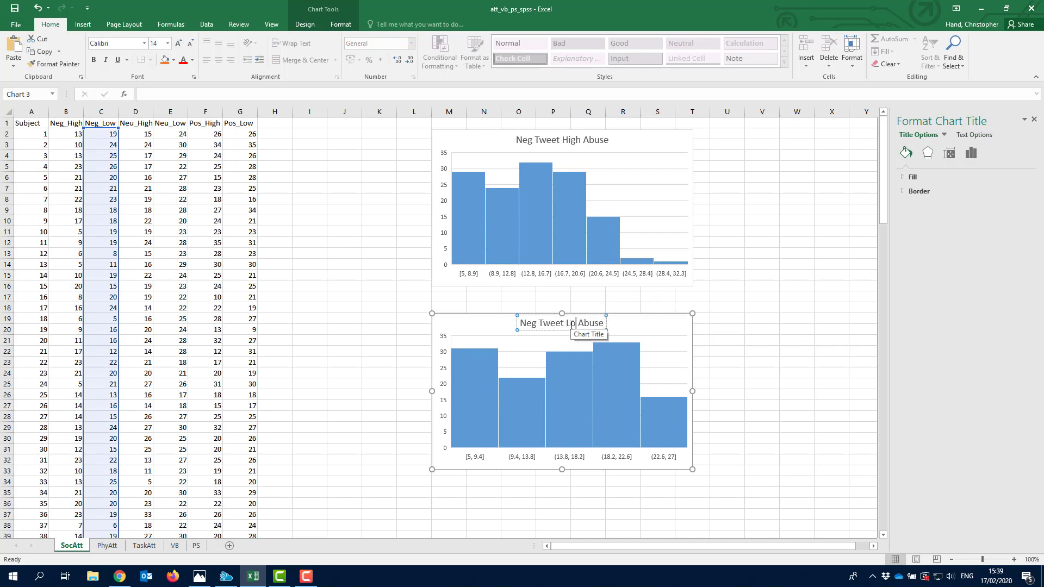
left_click(384, 341)
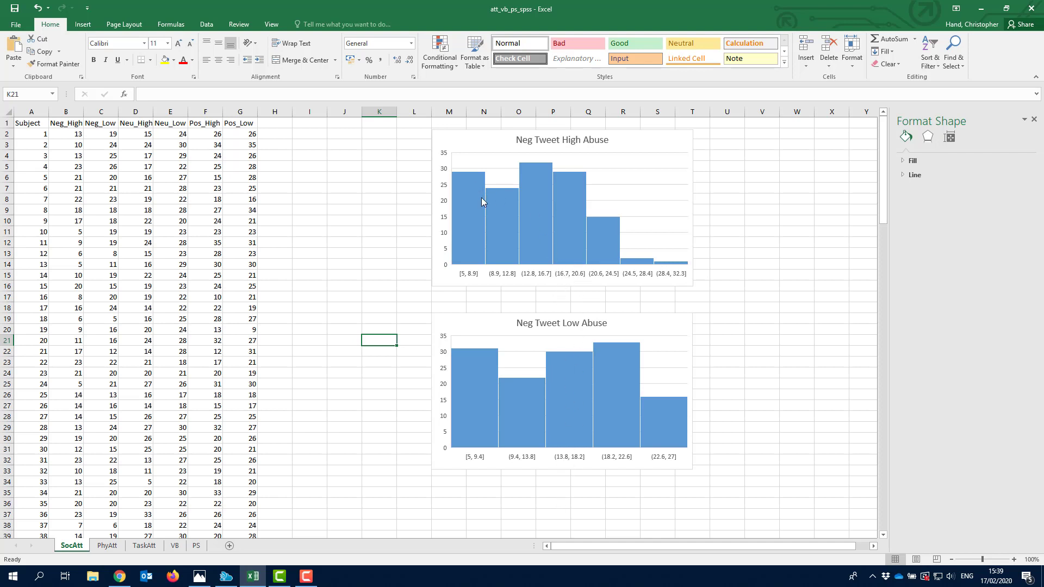
- Fix the number of bins at 7 for both the Neg Tweet High Abuse and Neg Tweet Low Abuse histograms
left_click(502, 273)
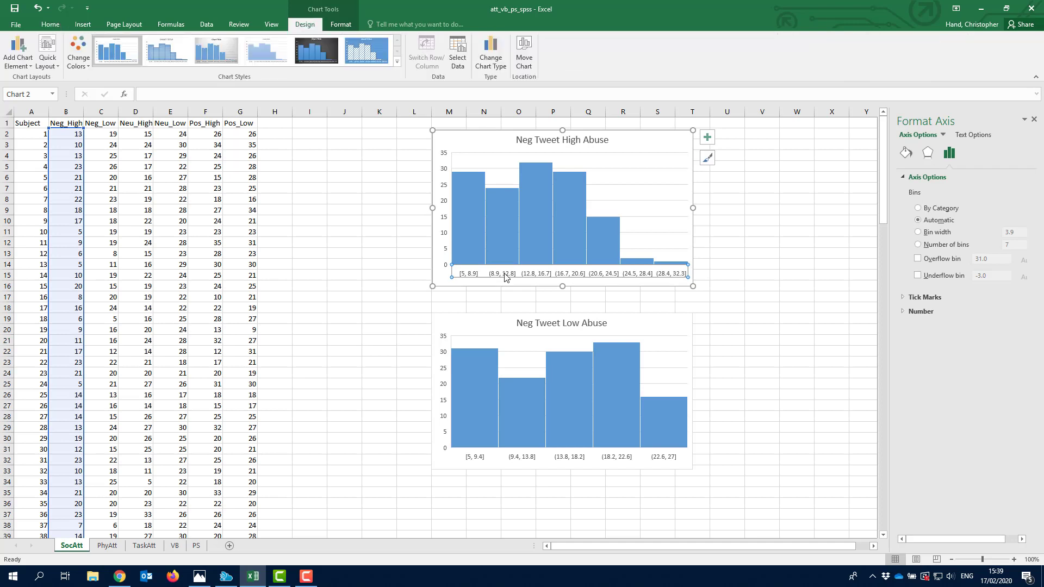
left_click(938, 245)
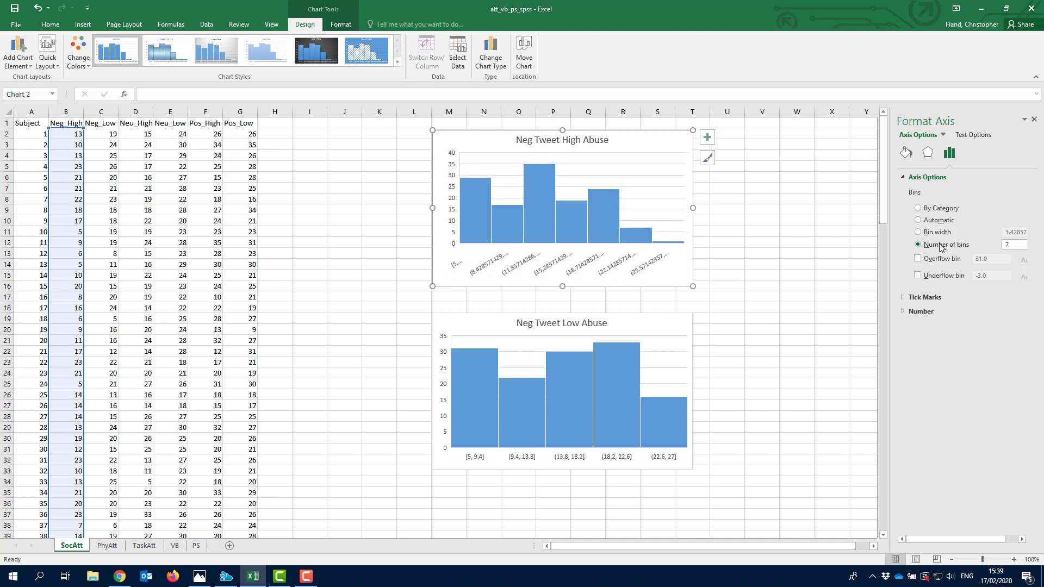
left_click(572, 460)
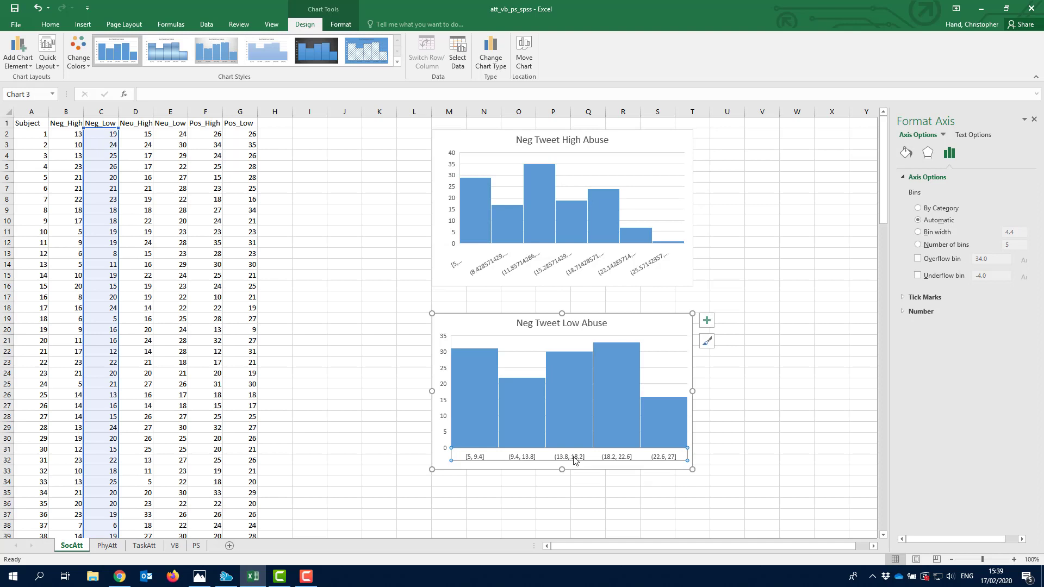
left_click(946, 245)
left_click_drag(1019, 248, 941, 242)
type("7")
key("Return")
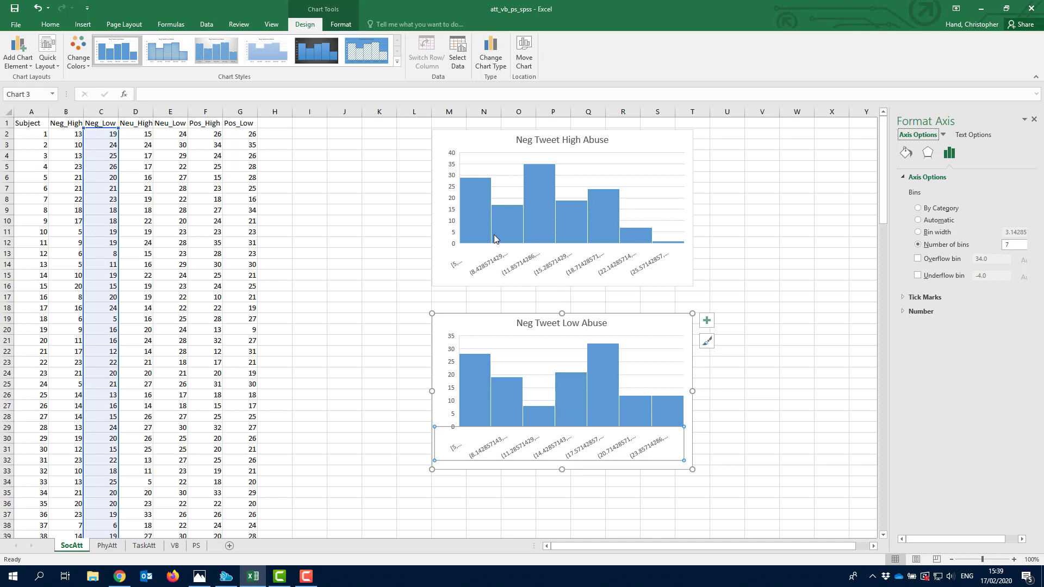
mouse_move(504, 395)
- Set the bin width of the Neg Tweet High Abuse histogram's horizontal axis to 3
left_click(584, 269)
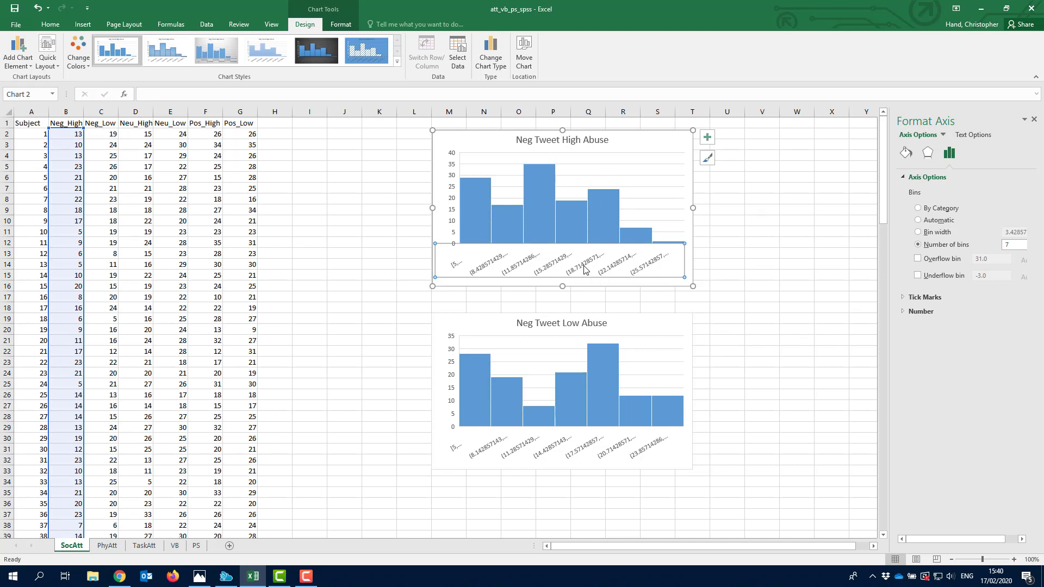
left_click(938, 232)
double_click(1013, 237)
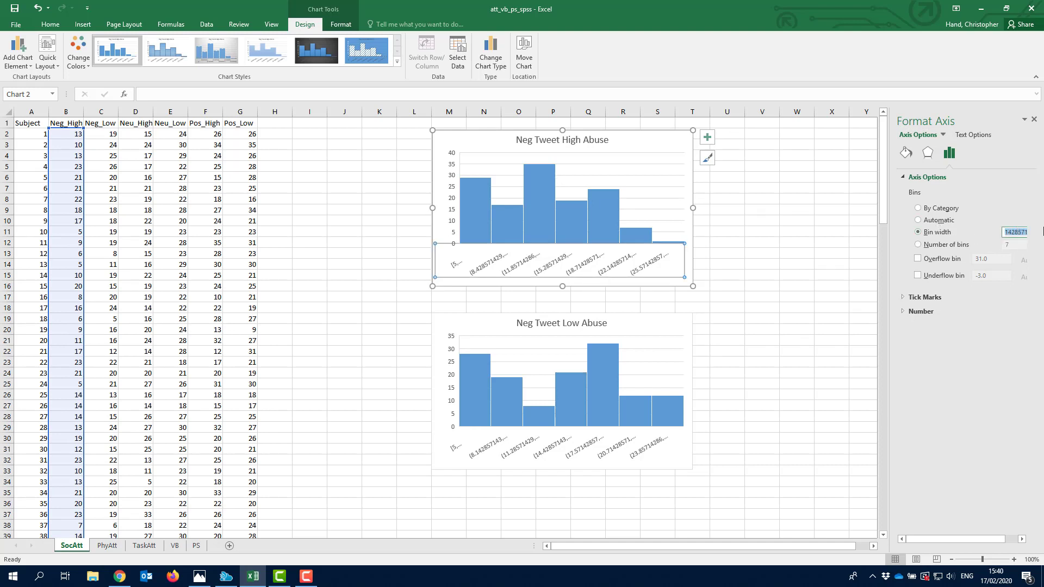
type("3")
key("Return")
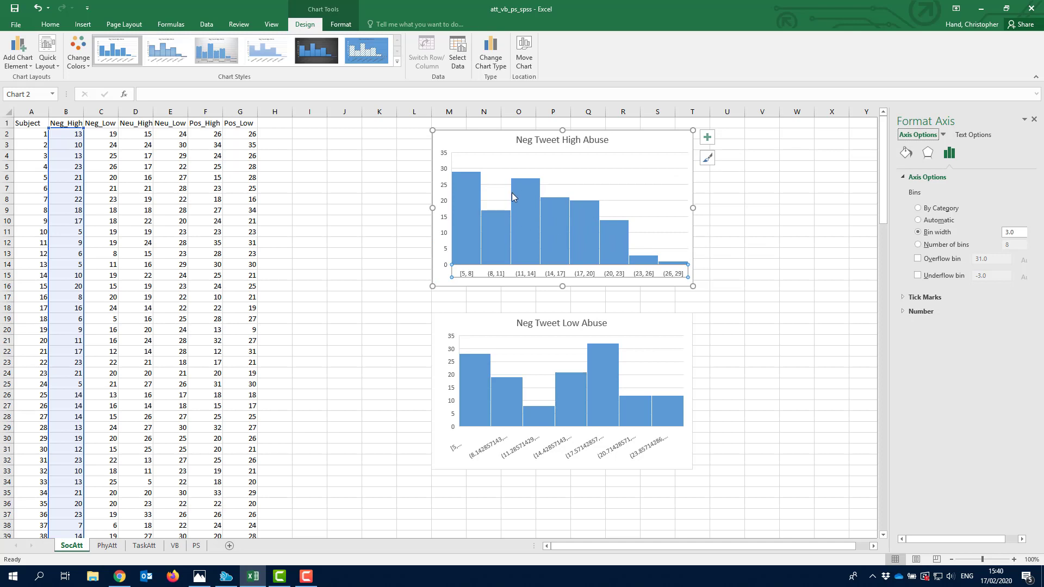
- Give the Neg Tweet Low Abuse histogram's horizontal axis a matching bin width of 3
left_click(515, 449)
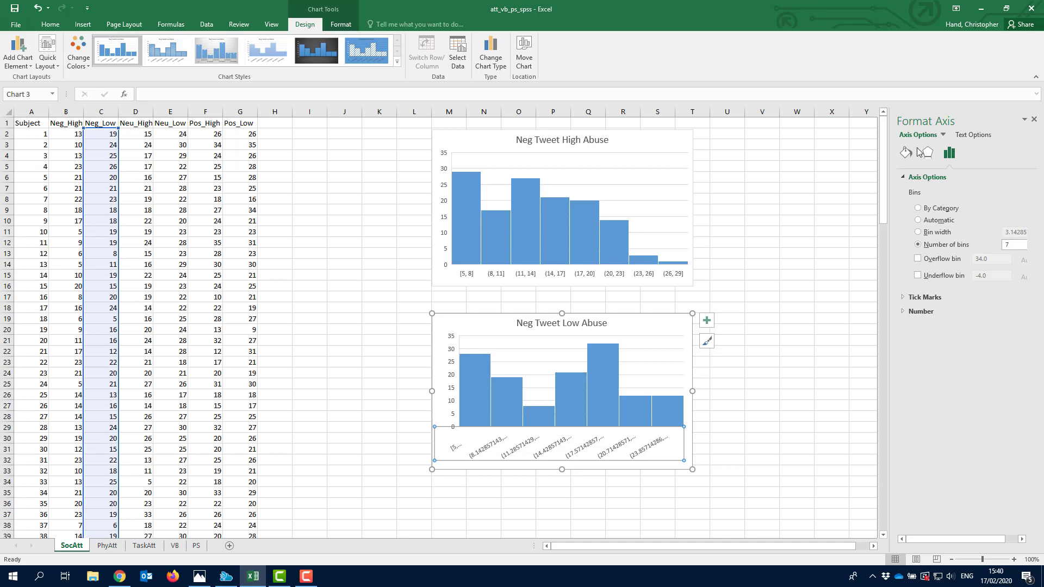
left_click(945, 233)
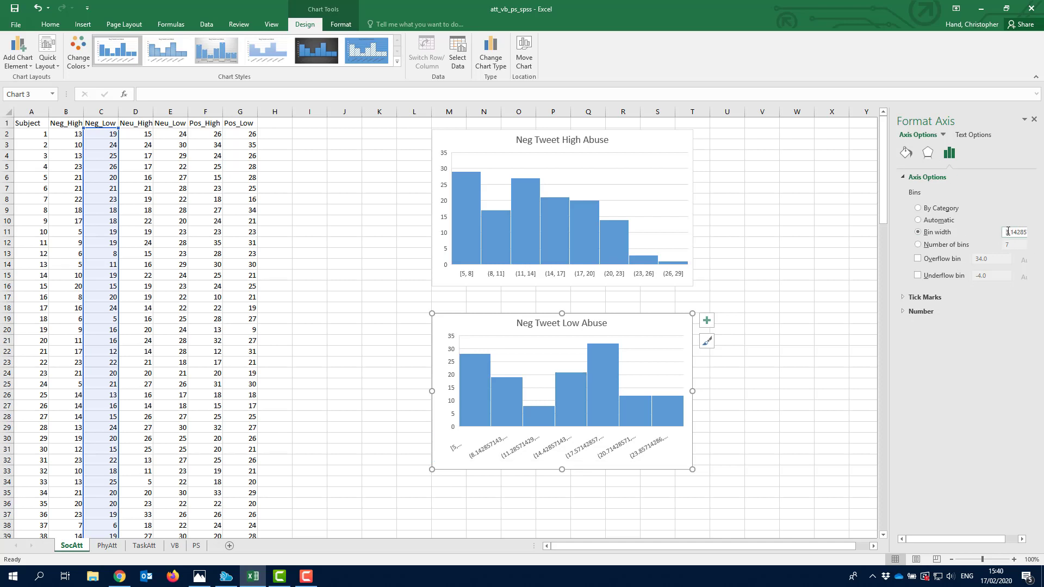
left_click_drag(1005, 234, 1035, 232)
type("3")
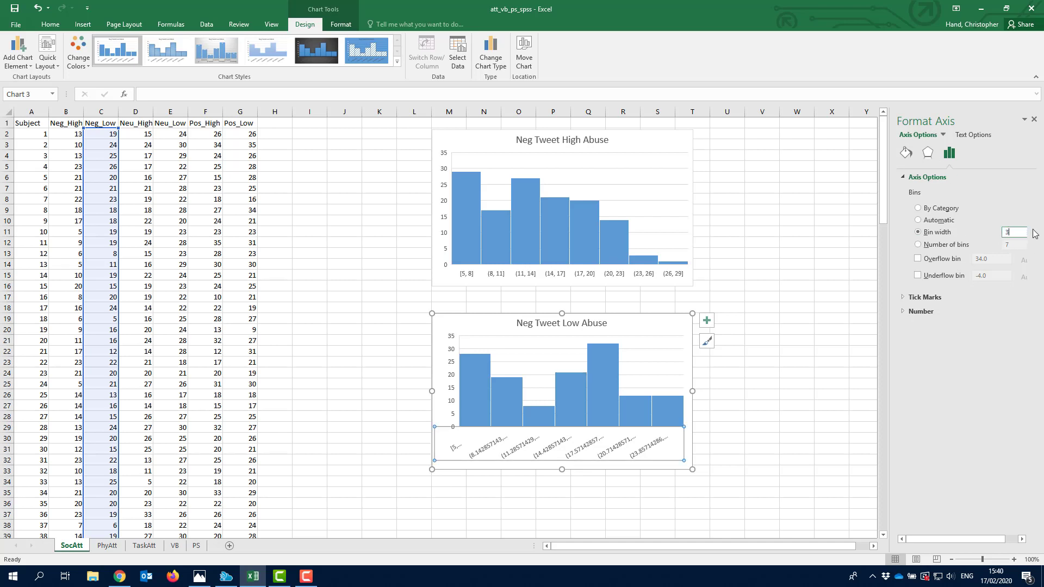
key("Return")
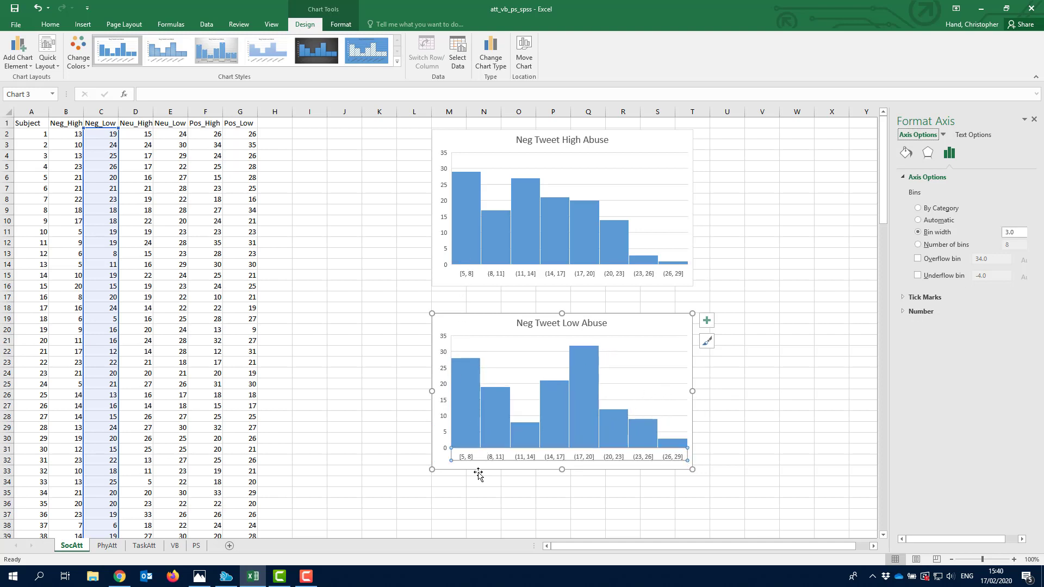
left_click(384, 456)
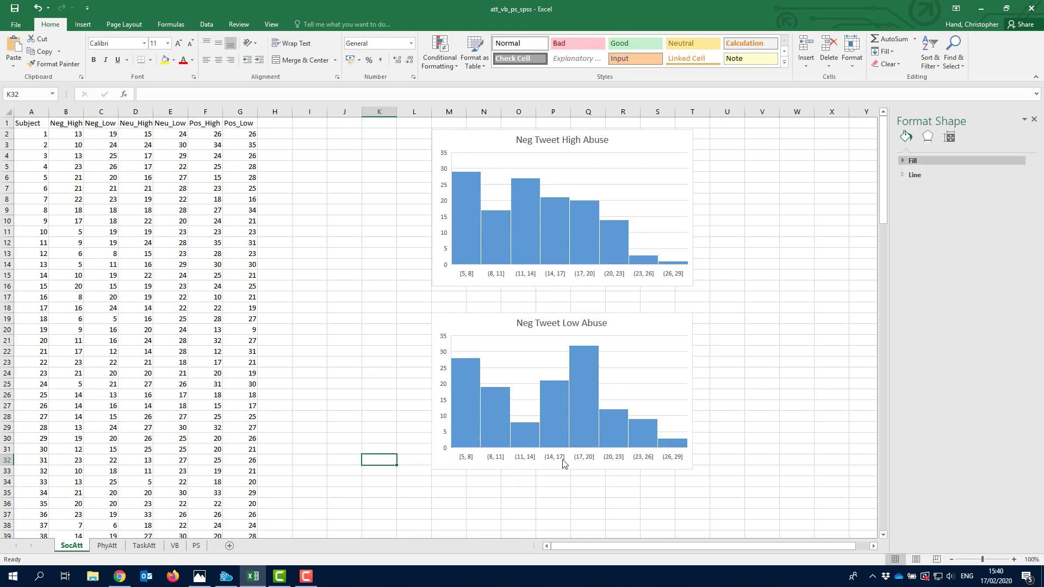
- Check the Min and Max rows in the descriptive statistics beneath the SocAtt data against the histograms
left_click(319, 372)
scroll(326, 351, "down", 20)
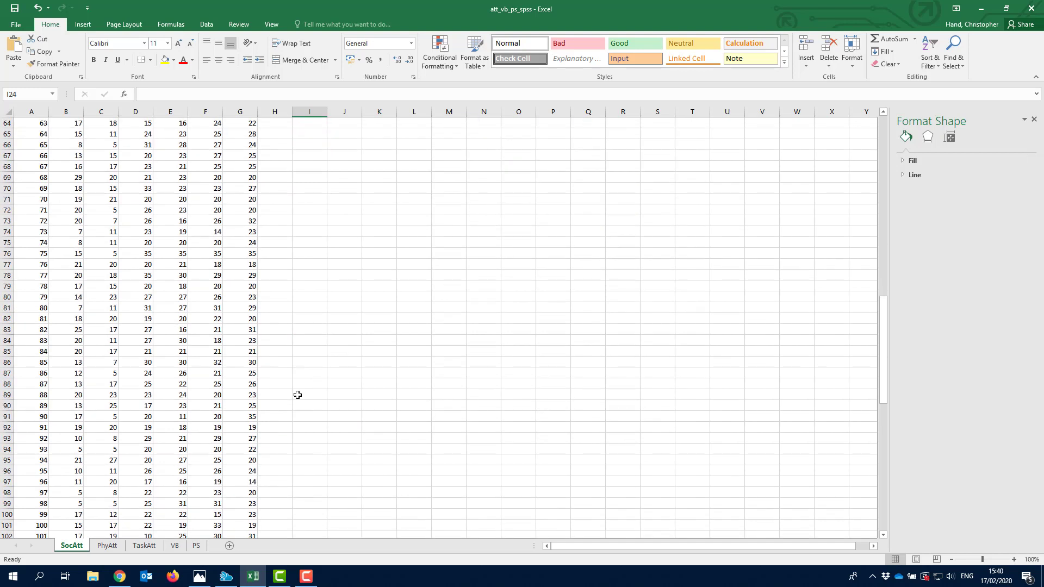
scroll(298, 394, "down", 13)
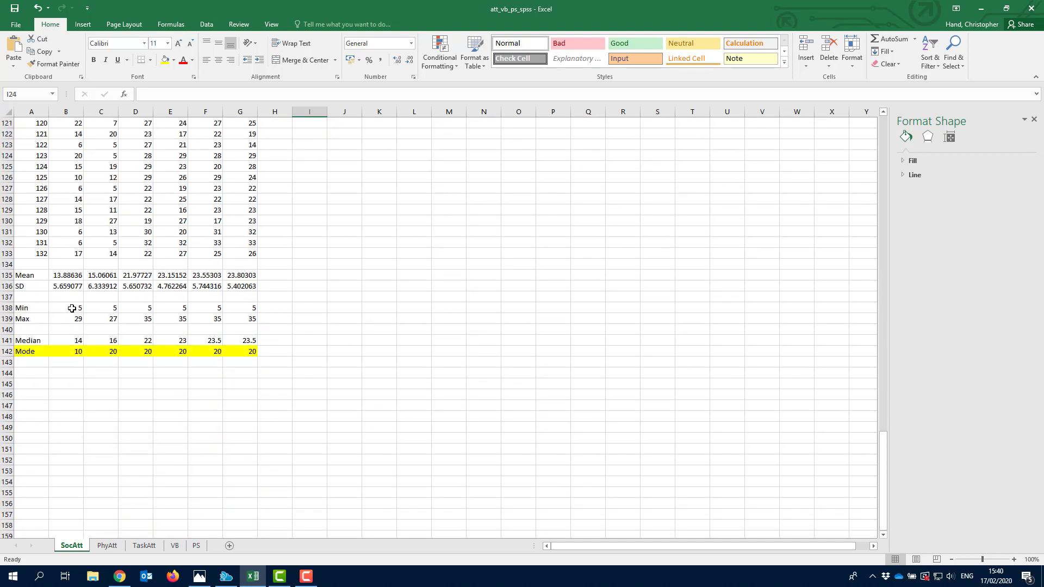
scroll(511, 315, "up", 20)
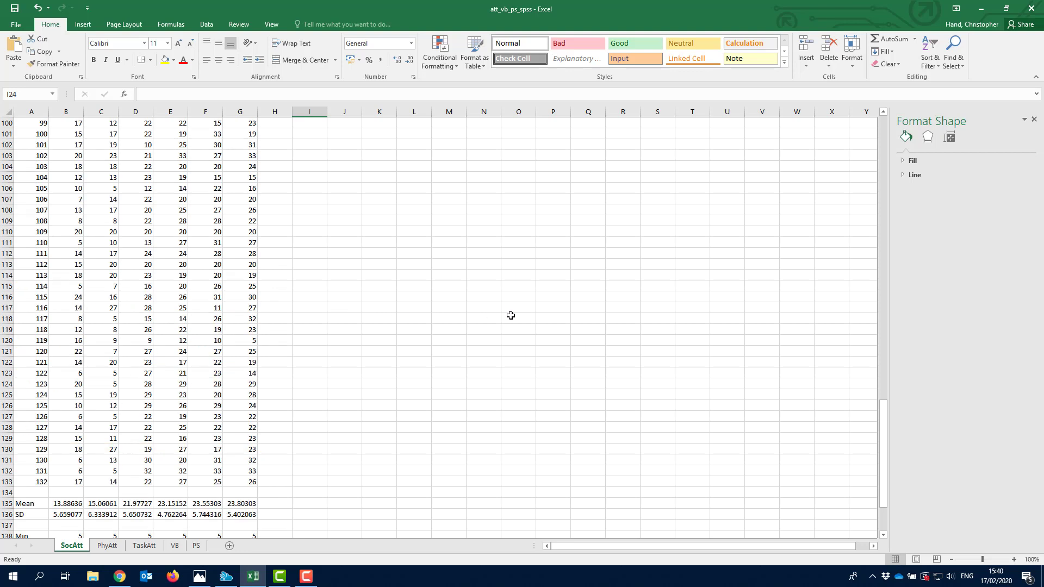
scroll(511, 315, "up", 16)
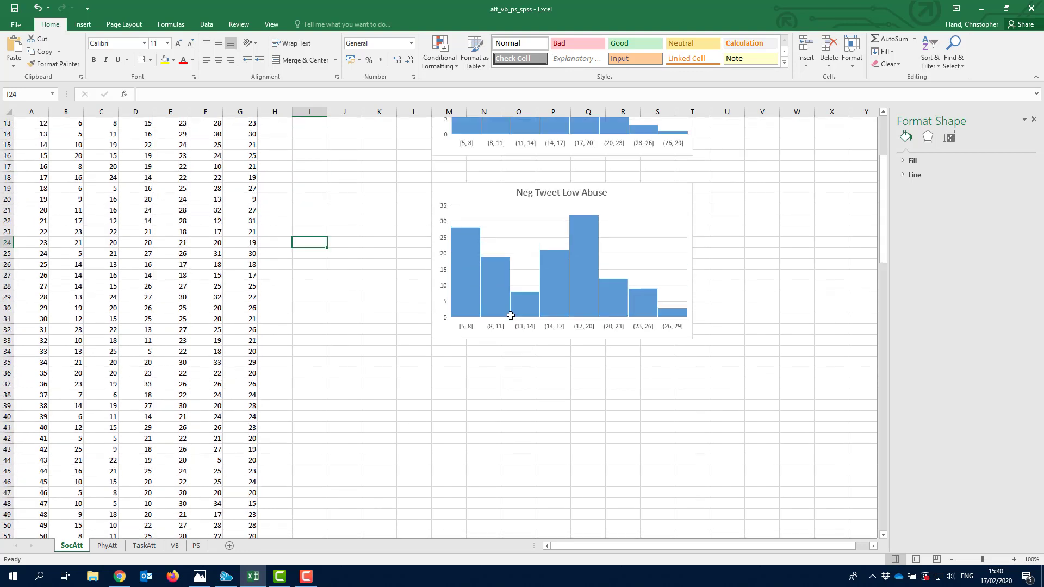
scroll(511, 317, "up", 4)
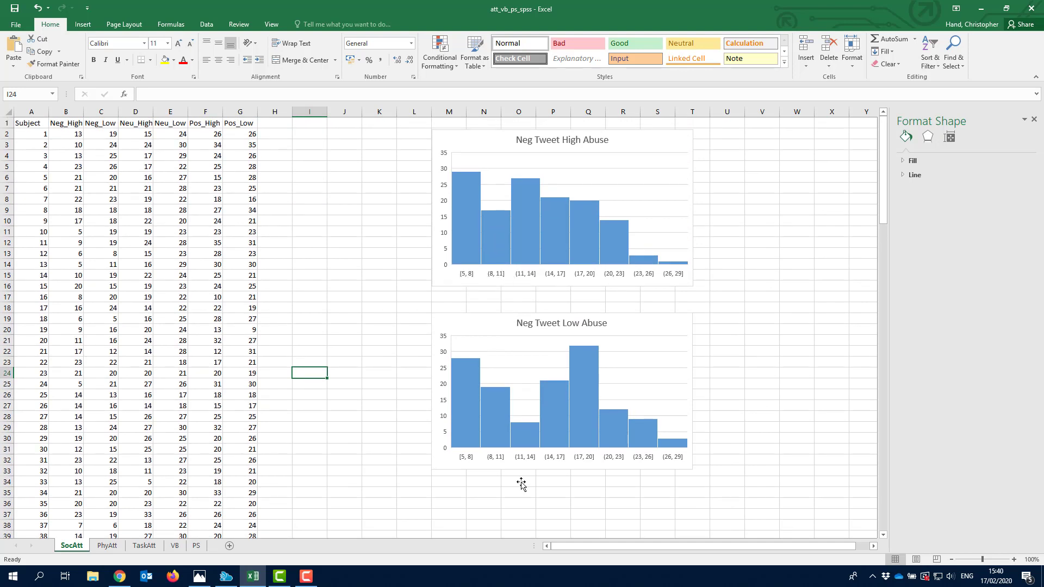
- Duplicate the Neg Tweet Low Abuse histogram below itself at M35 and shift the copy's data range to the Neu_High column
left_click(465, 470)
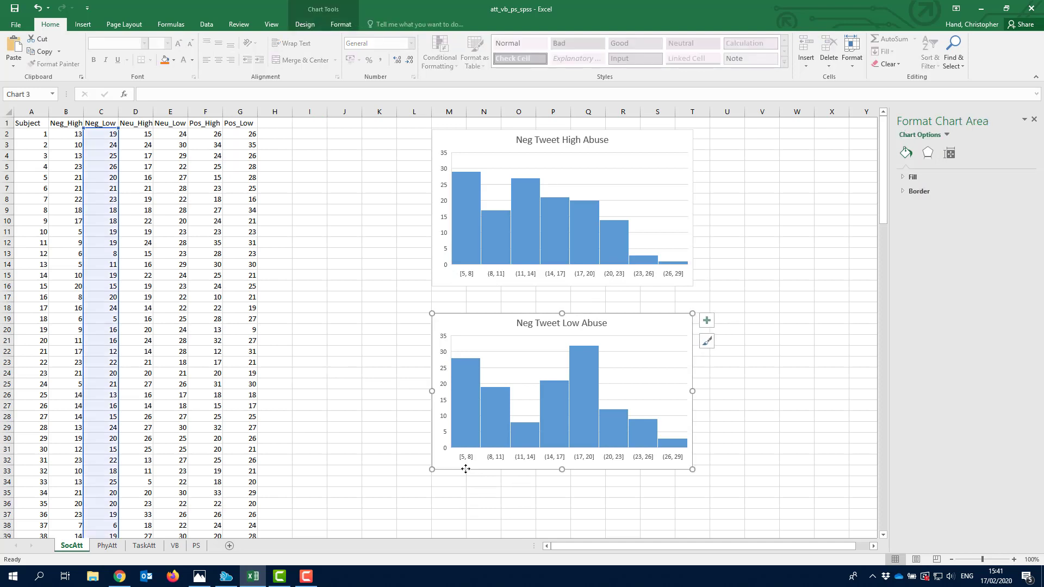
key("ctrl+c")
left_click(440, 493)
key("ctrl+v")
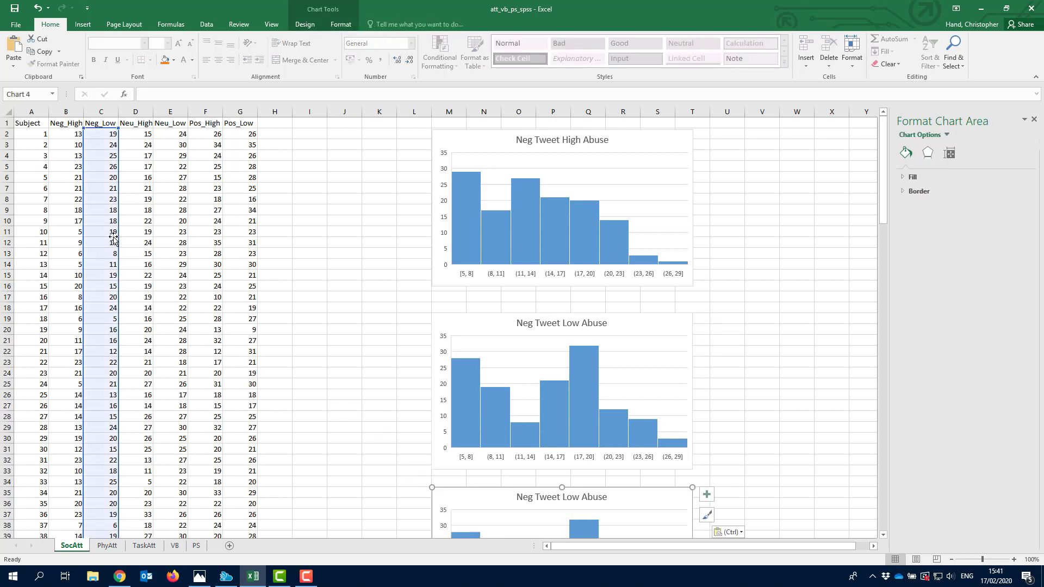
left_click_drag(125, 237, 145, 237)
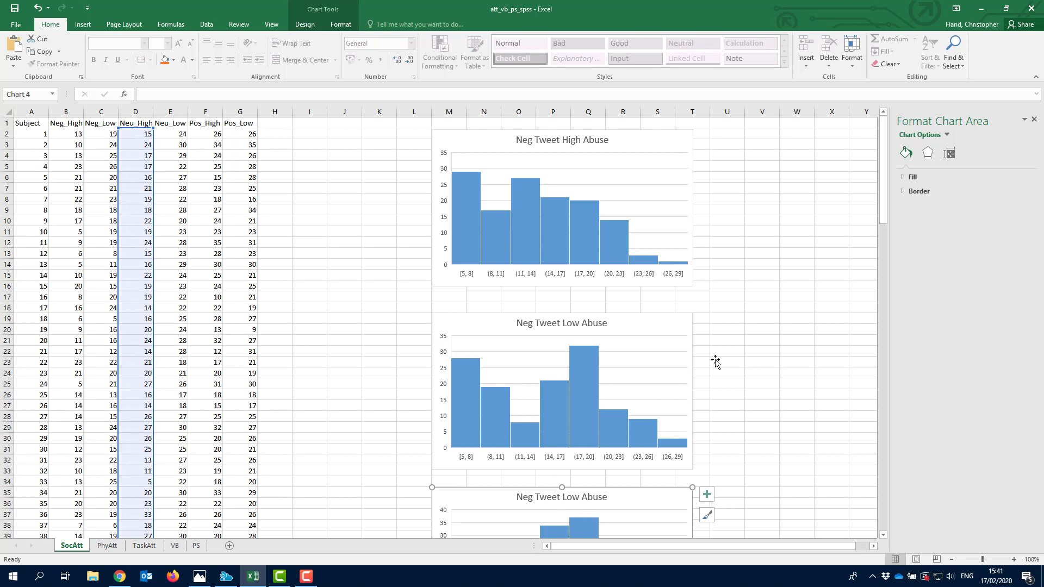
- Retitle the third histogram as "Neu Tweet High Abuse"
scroll(793, 324, "down", 4)
scroll(618, 342, "up", 4)
scroll(619, 348, "down", 3)
scroll(619, 348, "down", 2)
left_click(520, 338)
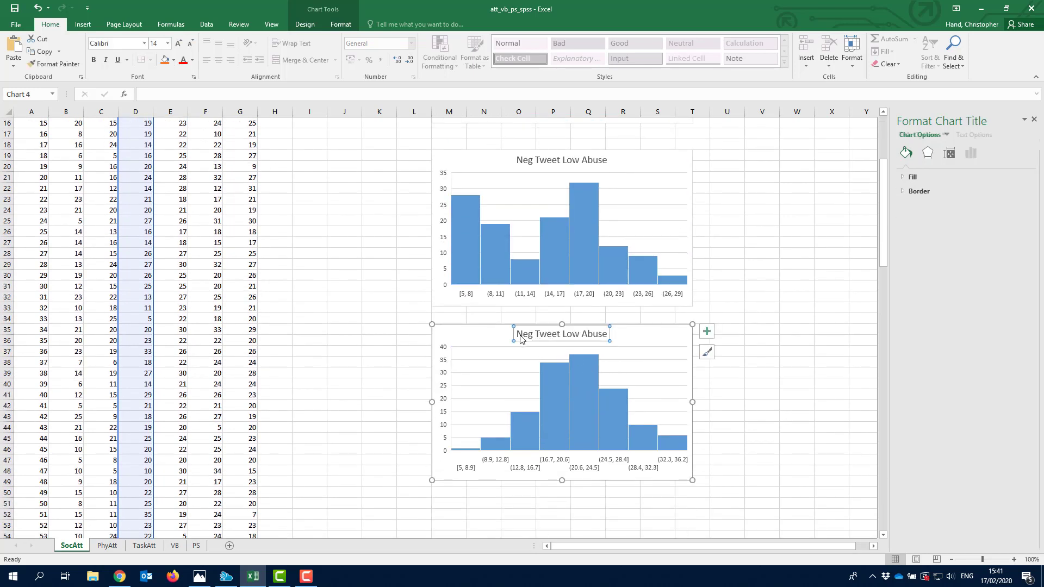
double_click(522, 335)
type("Neu")
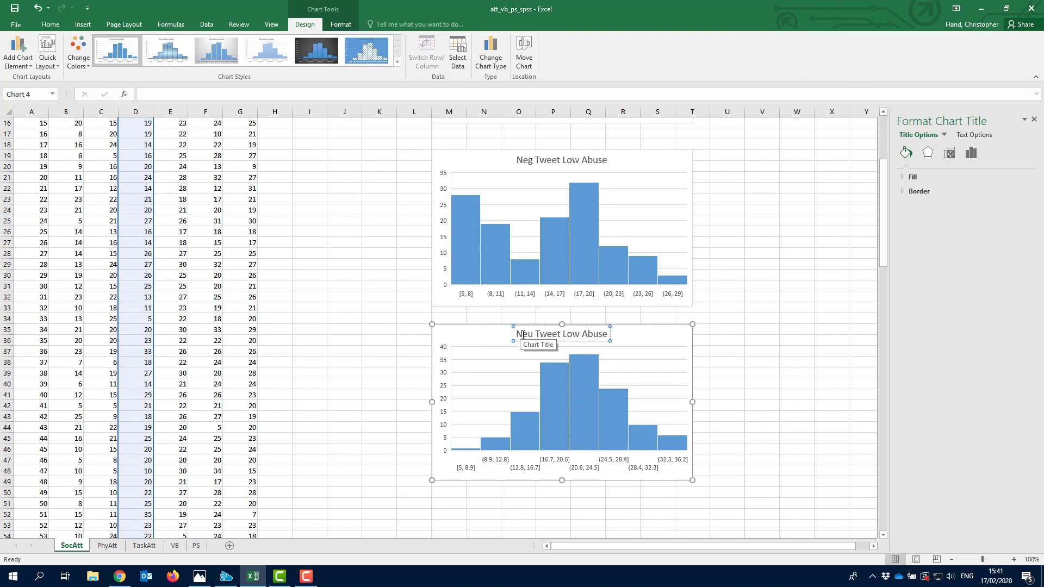
key("ctrl+Right")
key("ctrl+Right")
key("shift+Right")
key("shift+Right")
key("shift+Right")
type("High")
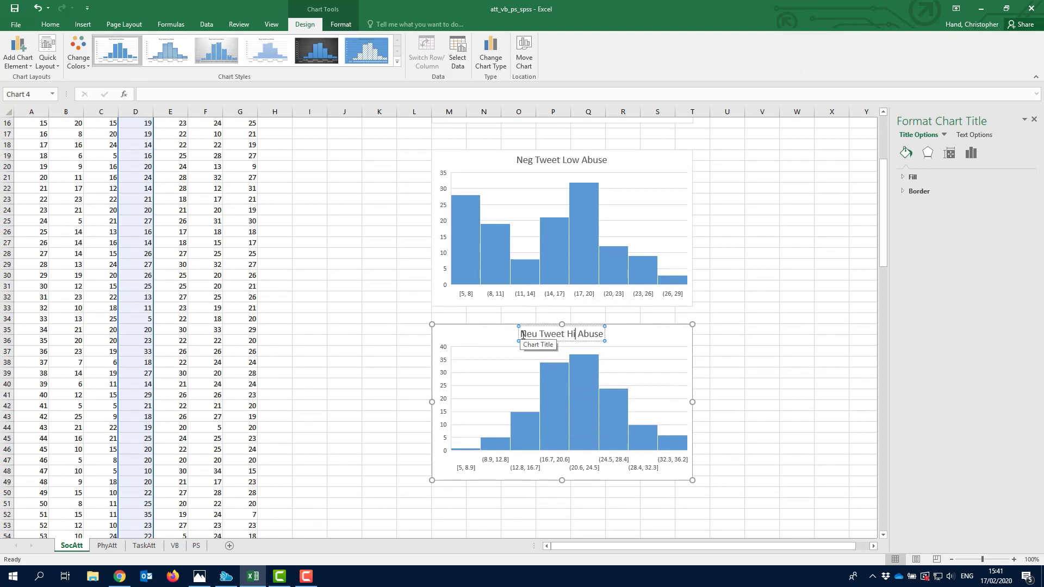
left_click(729, 390)
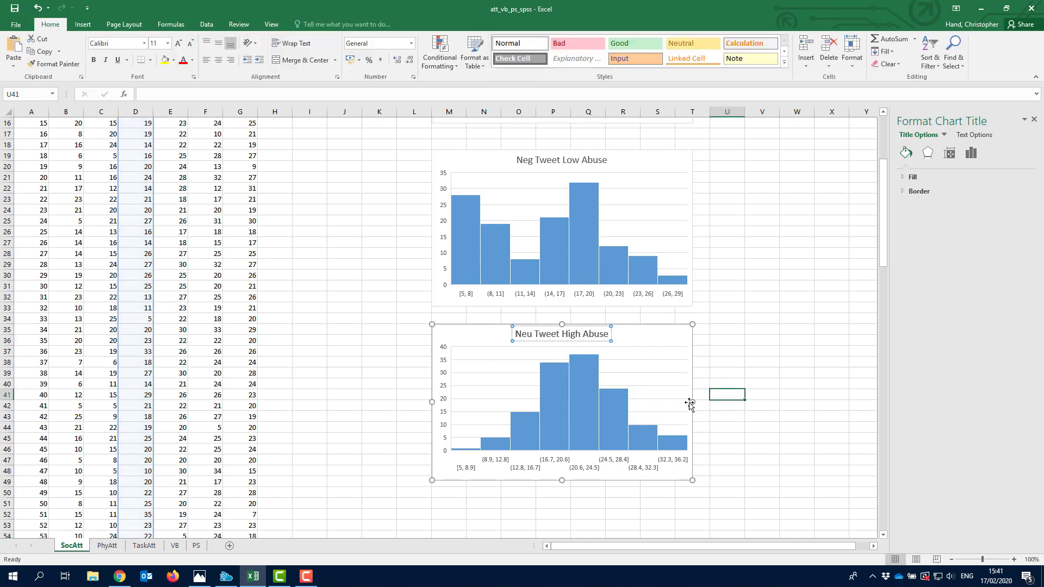
- Set the bin width of the Neu Tweet High Abuse histogram's horizontal axis to 3
left_click(529, 473)
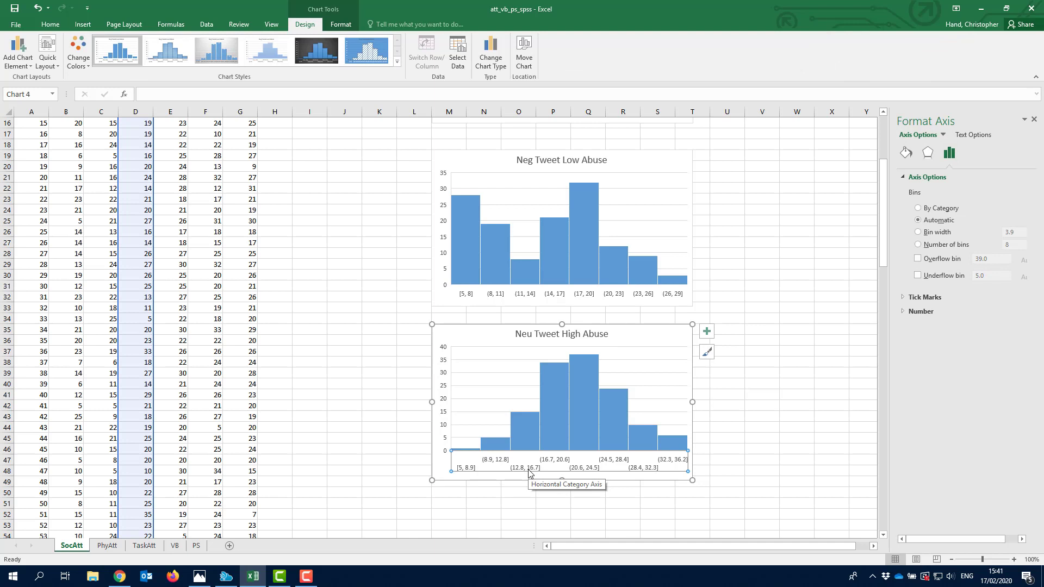
left_click(936, 234)
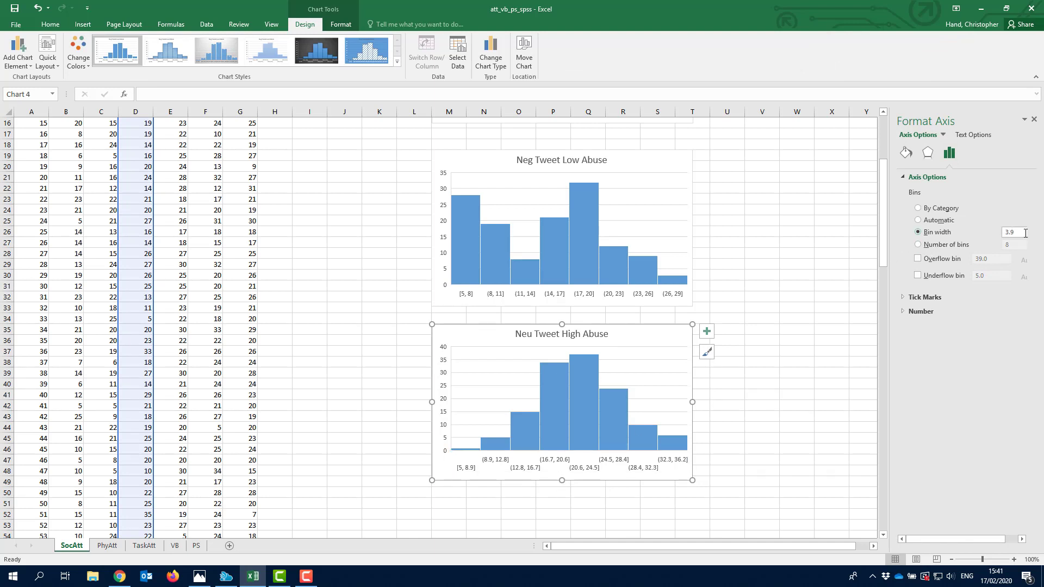
key("BackSpace")
key("BackSpace")
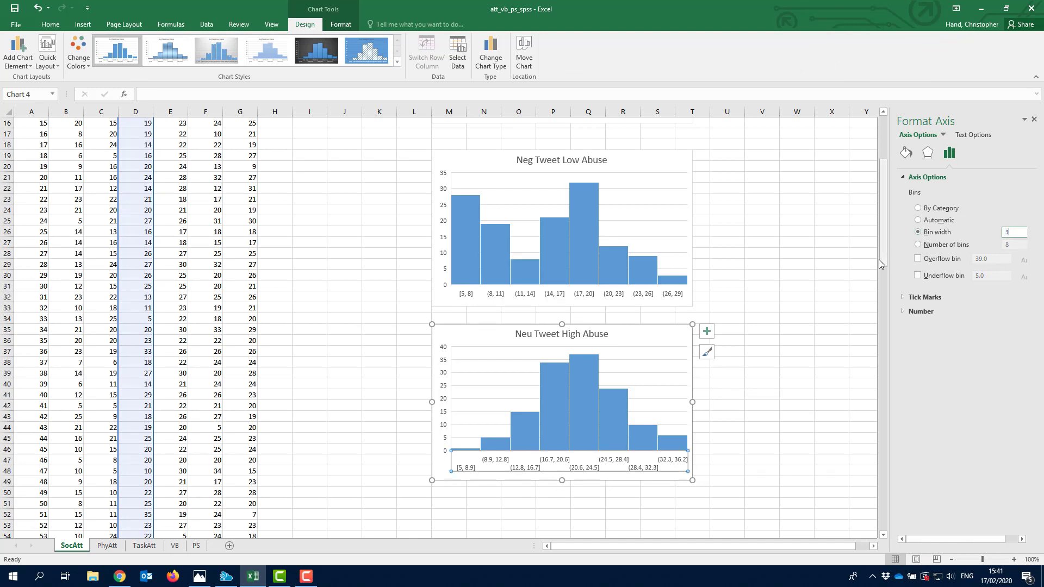
key("Return")
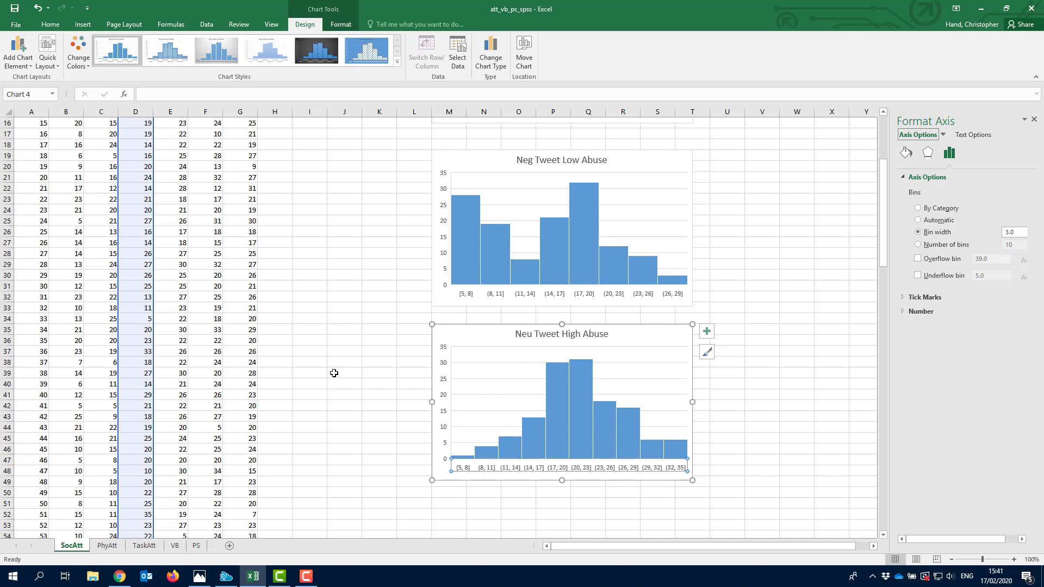
left_click(333, 373)
left_click(750, 395)
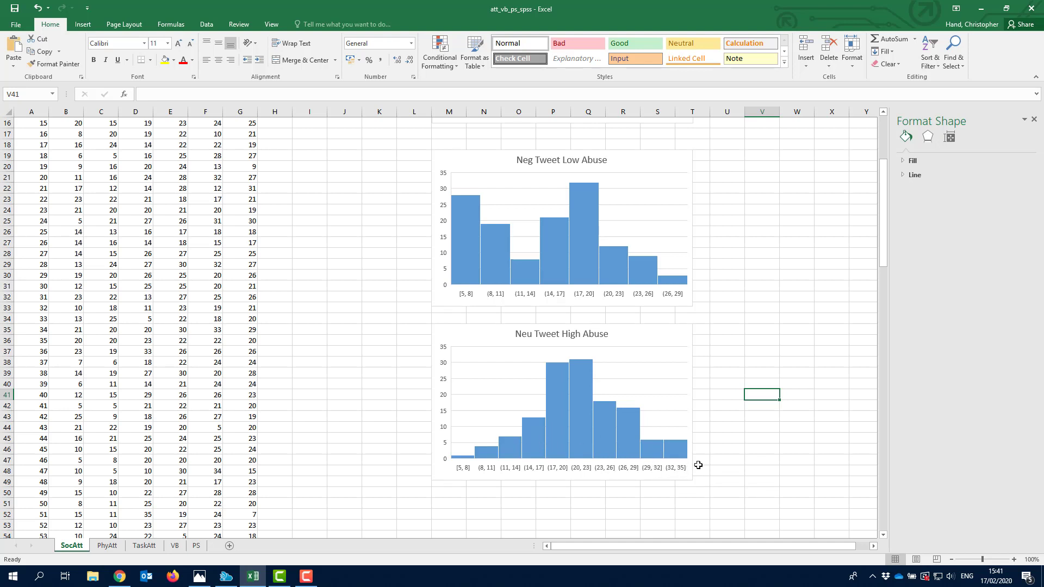
- Compare the shapes and axis ranges of the Neg Tweet High, Neg Tweet Low and Neu Tweet High Abuse histograms
scroll(695, 459, "up", 5)
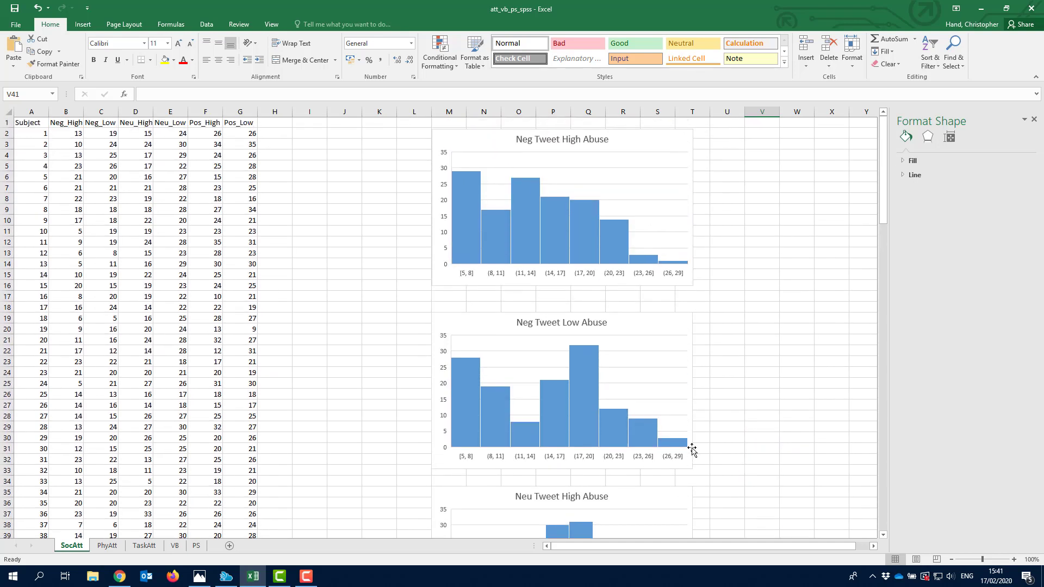
scroll(690, 438, "down", 1)
scroll(685, 438, "down", 5)
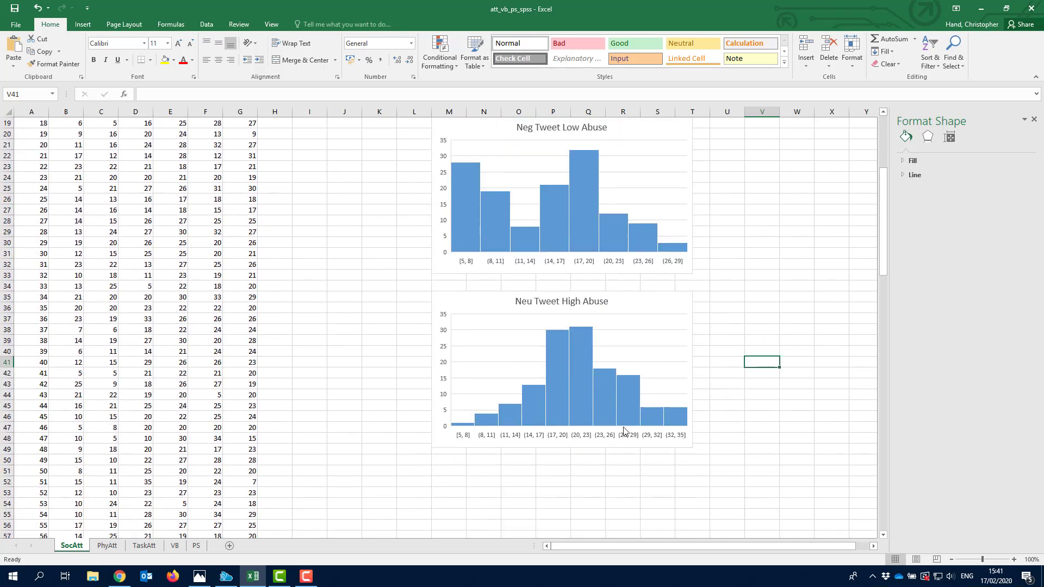
scroll(620, 427, "up", 6)
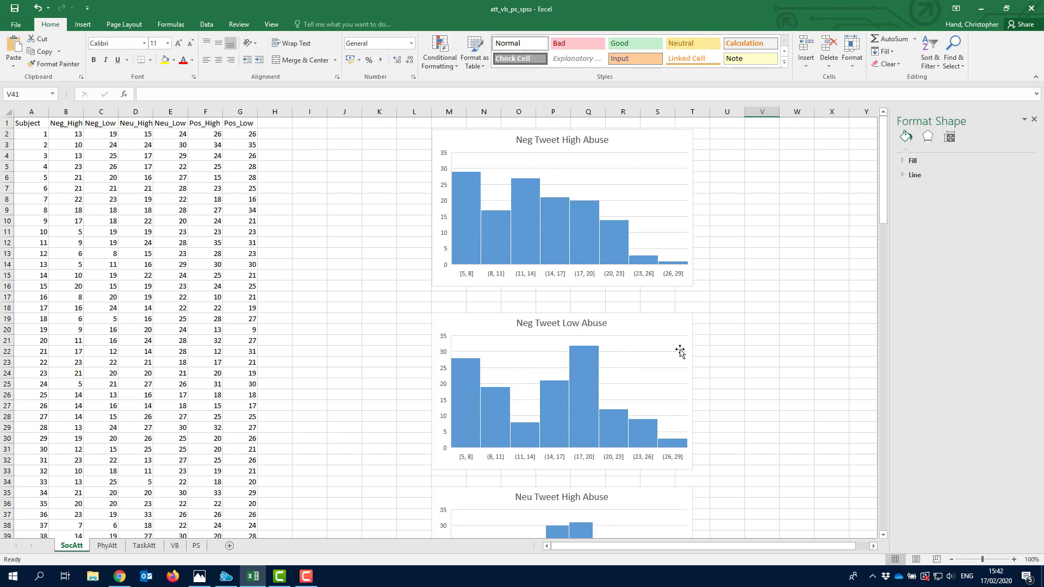
scroll(691, 348, "down", 5)
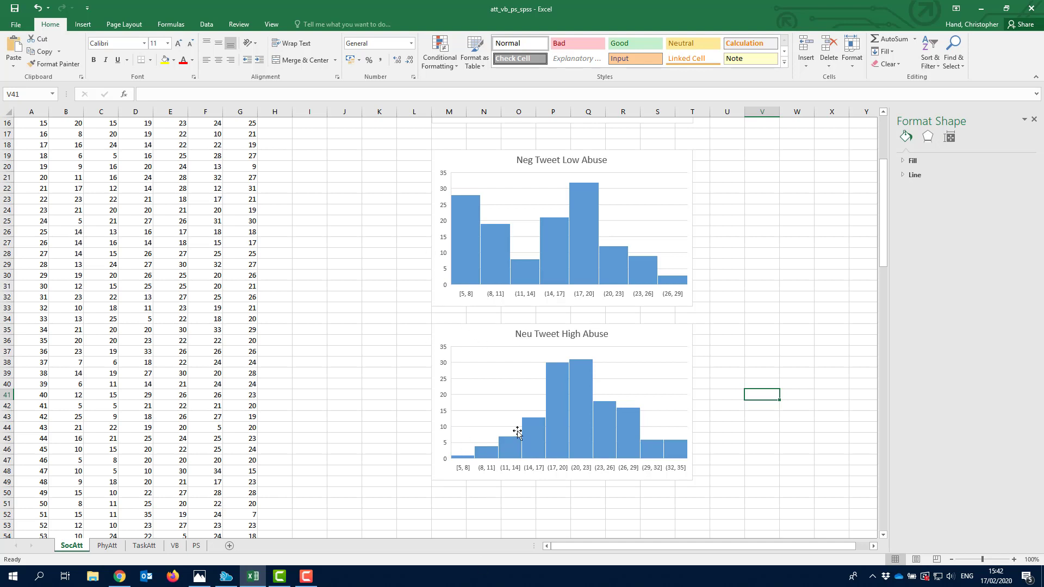
mouse_move(561, 398)
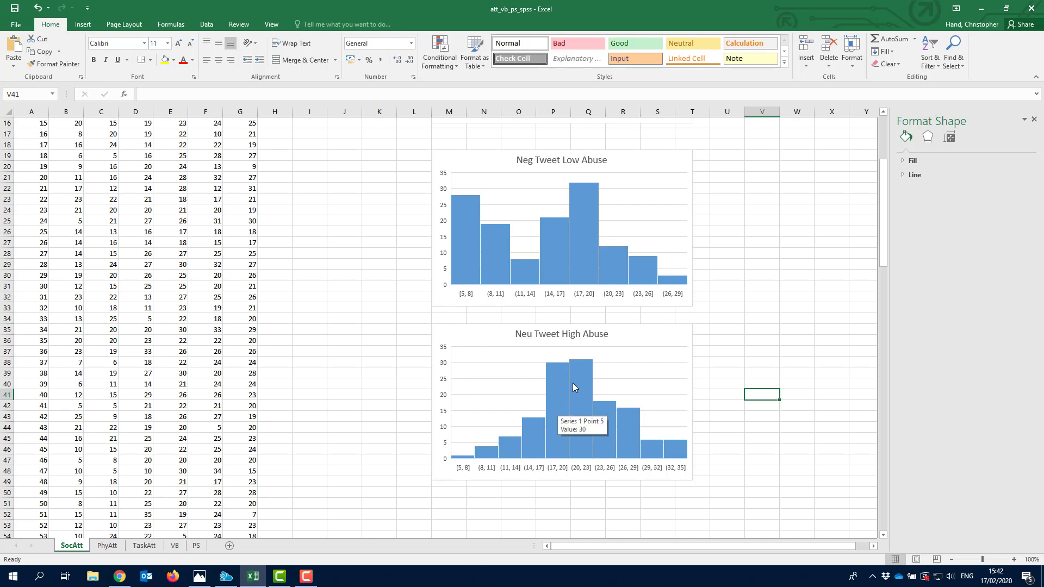
scroll(662, 445, "up", 5)
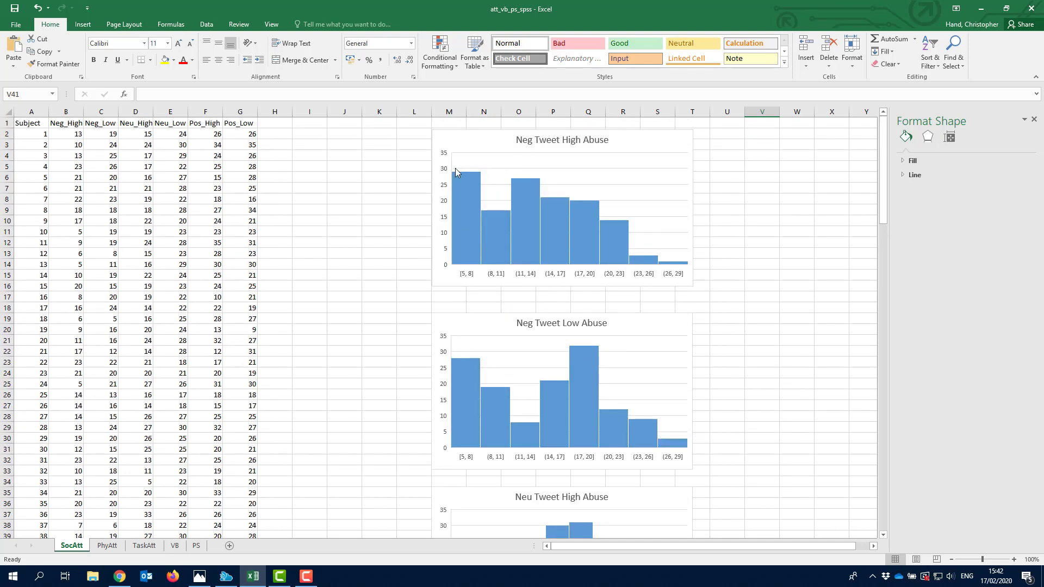
- Duplicate the Neu Tweet High Abuse histogram below itself at M51 and shift the copy's data range to the Neu_Low column
scroll(467, 370, "down", 4)
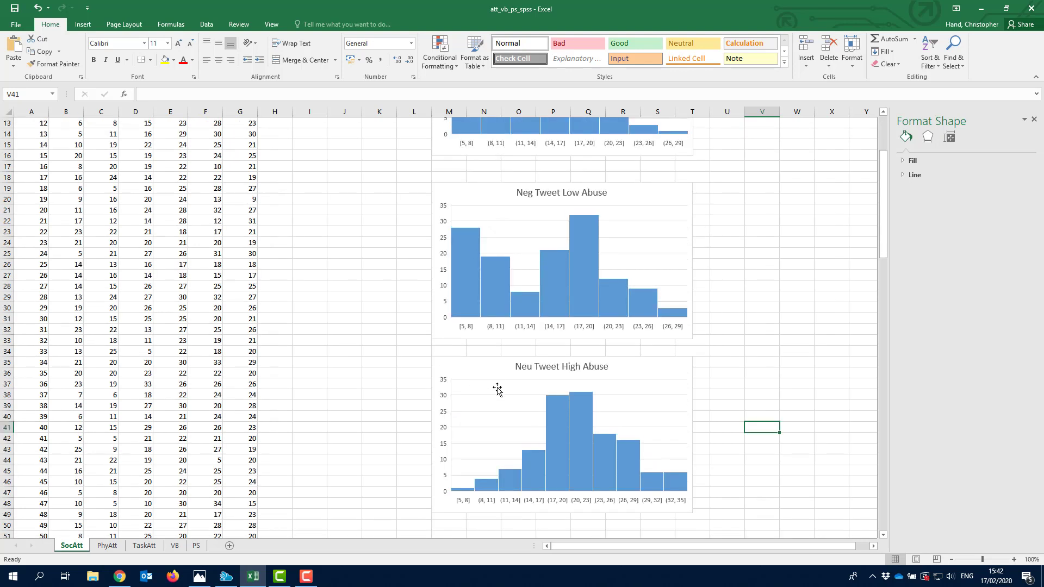
left_click(482, 364)
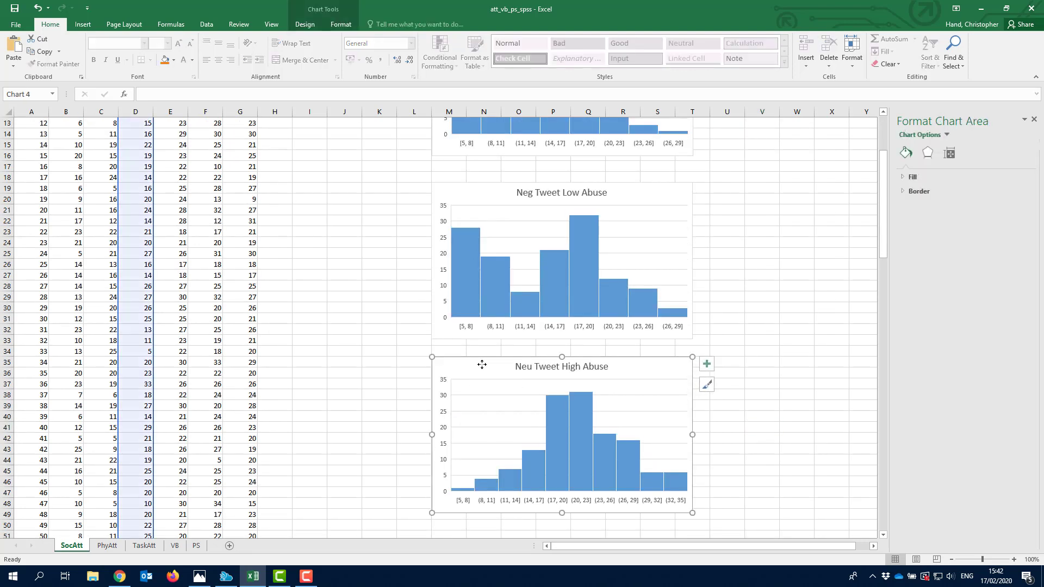
scroll(463, 474, "down", 2)
scroll(463, 474, "down", 1)
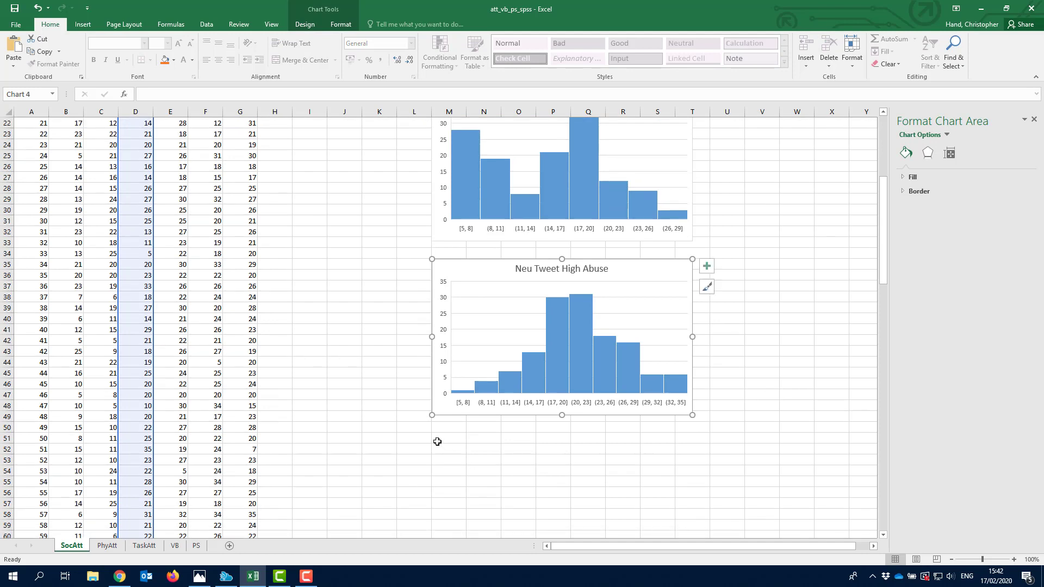
left_click(443, 439)
key("ctrl+v")
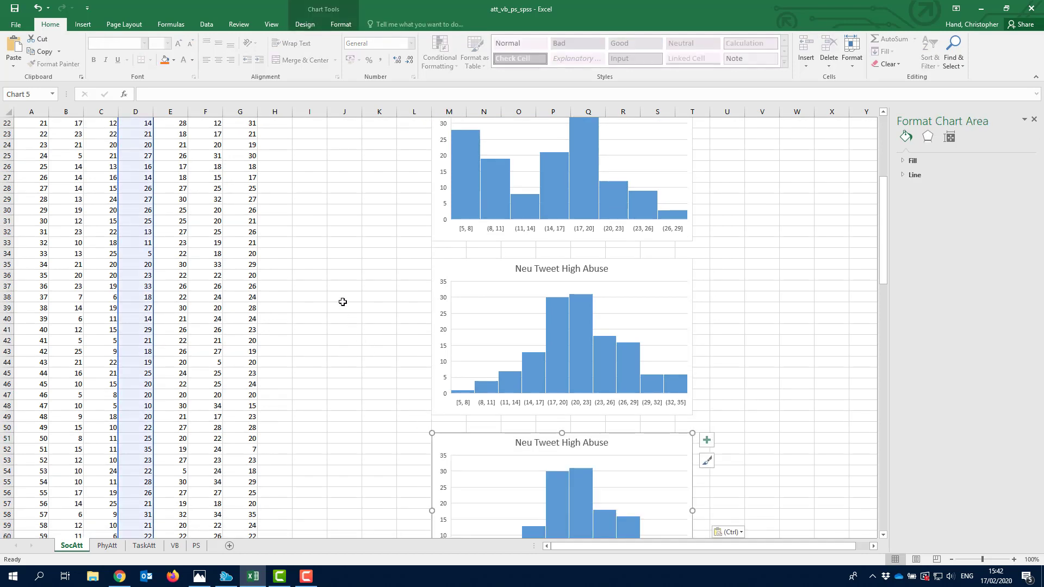
scroll(160, 197, "up", 7)
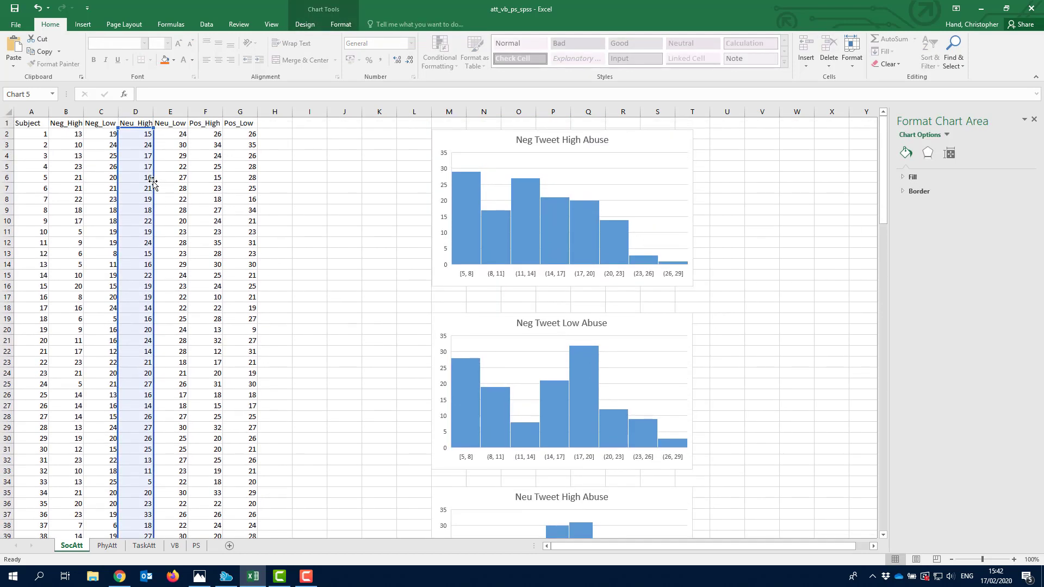
left_click_drag(153, 183, 176, 185)
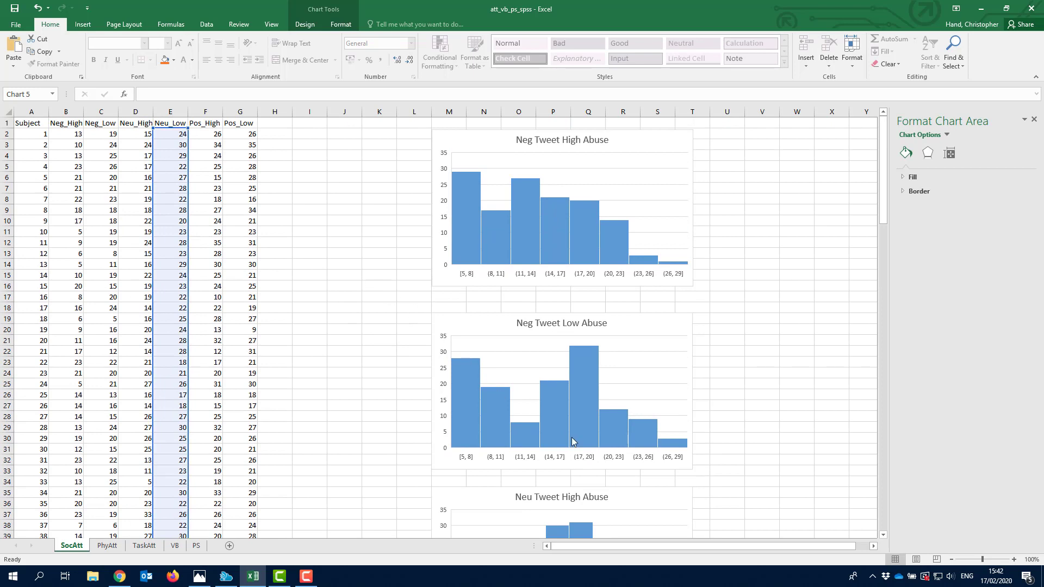
- Retitle the fourth histogram as "Neu Tweet Low Abuse"
scroll(572, 437, "down", 6)
scroll(570, 434, "down", 4)
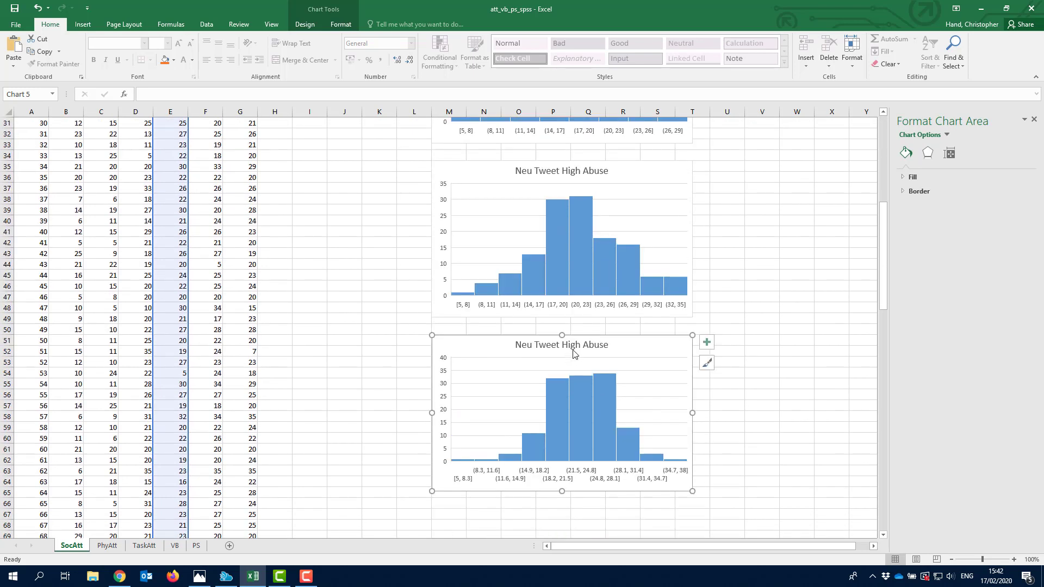
left_click(572, 347)
double_click(573, 347)
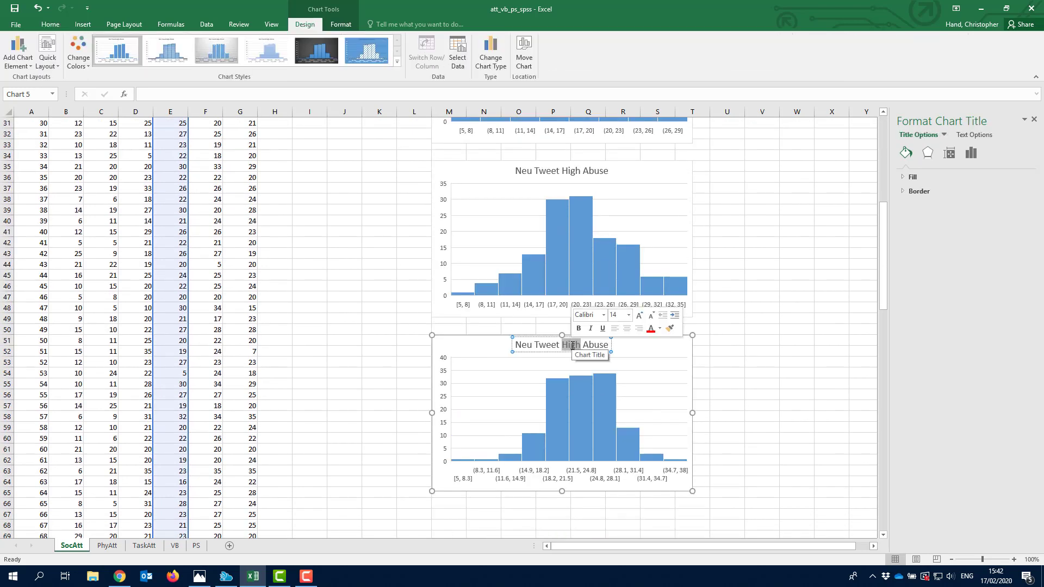
type("Low")
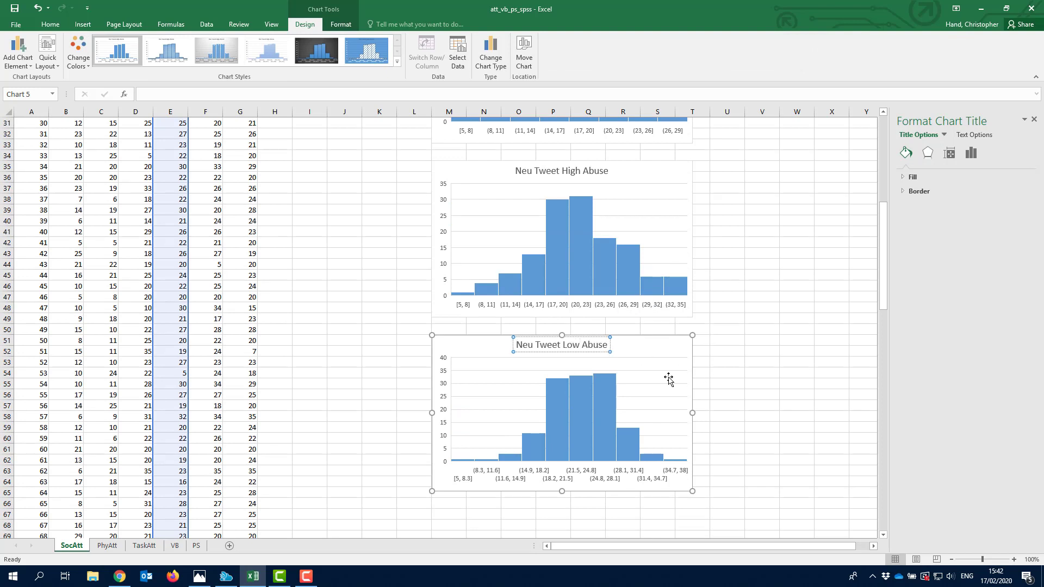
left_click(646, 389)
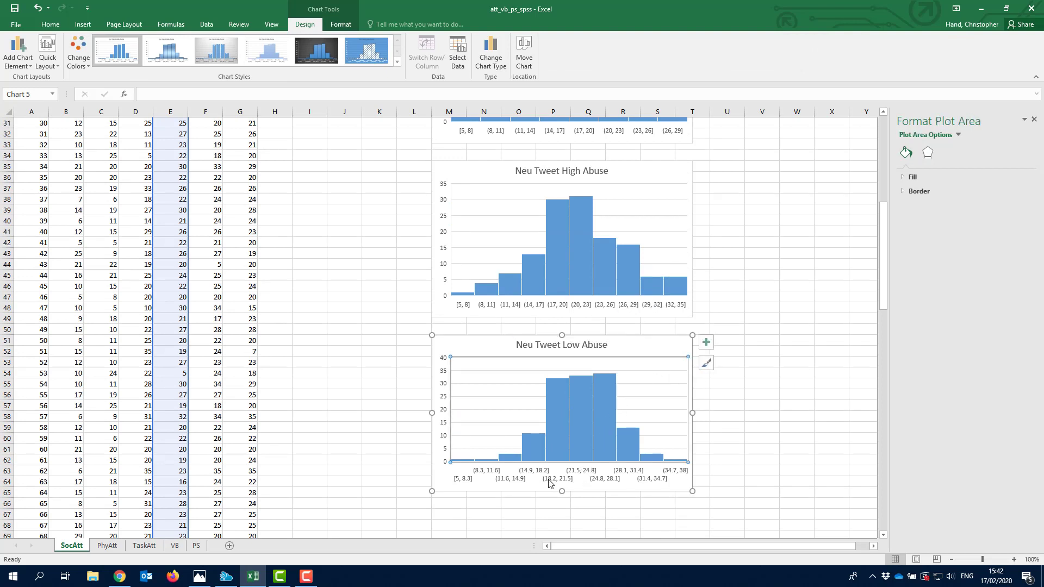
- Set the Neu Tweet Low Abuse histogram's horizontal axis to a bin width of 3 and close the formatting options
left_click(549, 483)
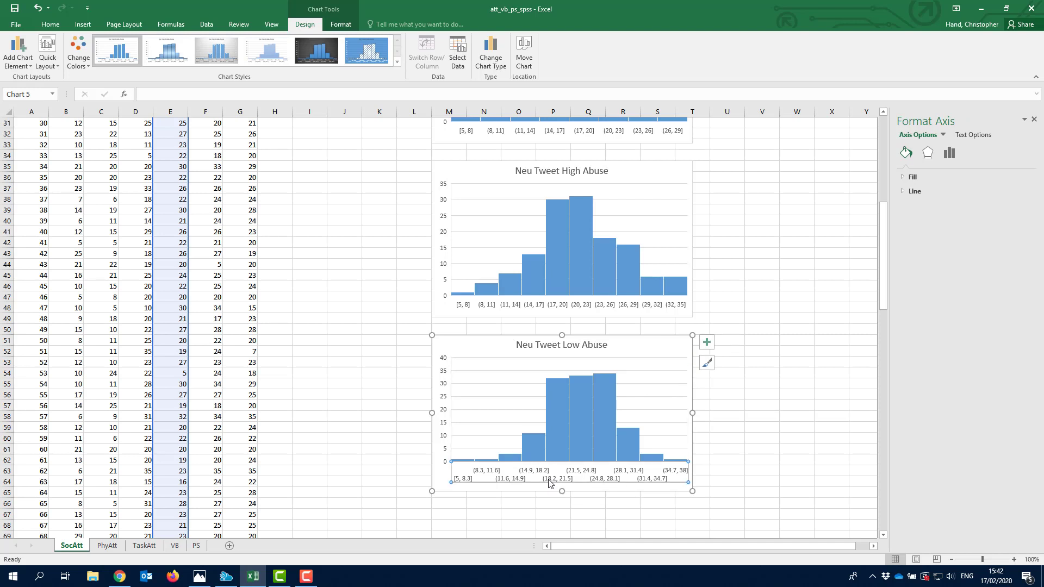
left_click(951, 155)
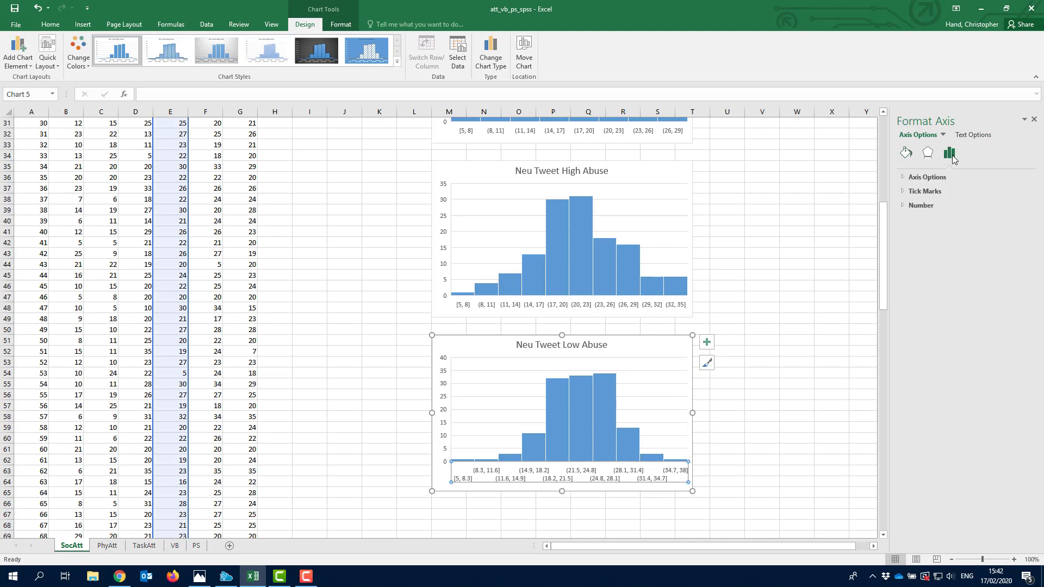
left_click(910, 178)
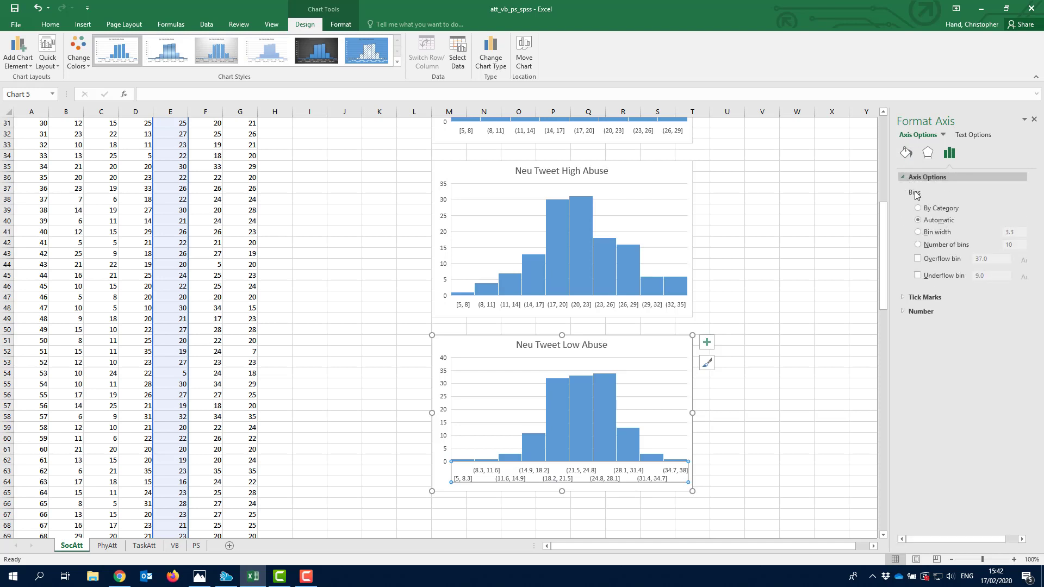
left_click(926, 236)
double_click(1017, 232)
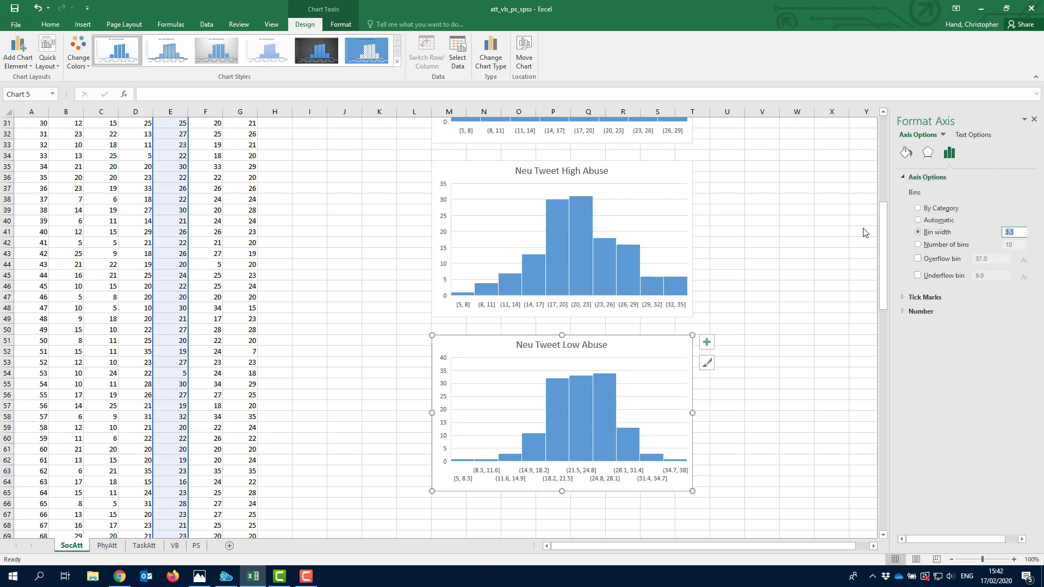
key("BackSpace")
type("3")
key("Return")
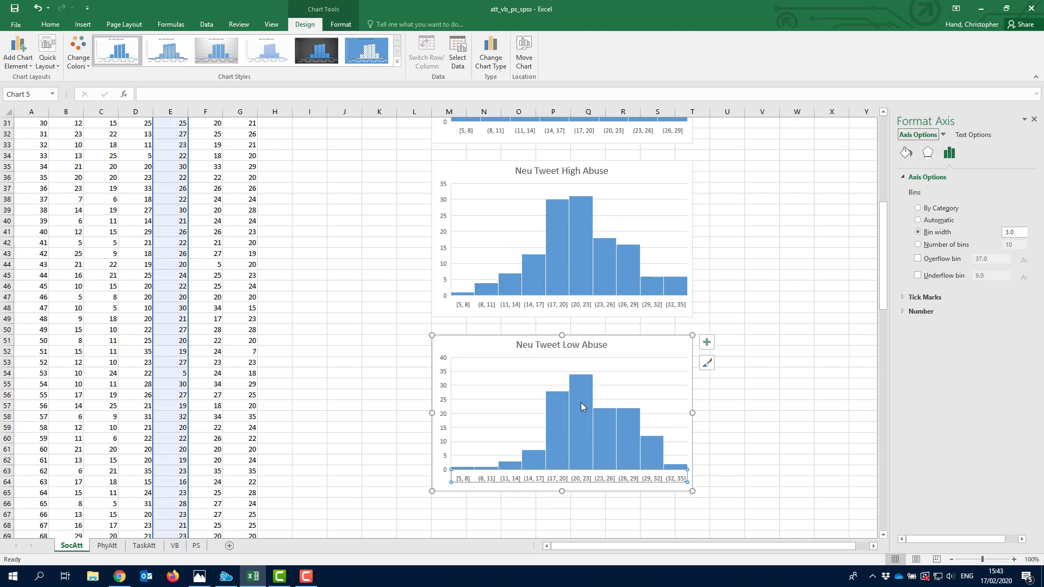
left_click(761, 437)
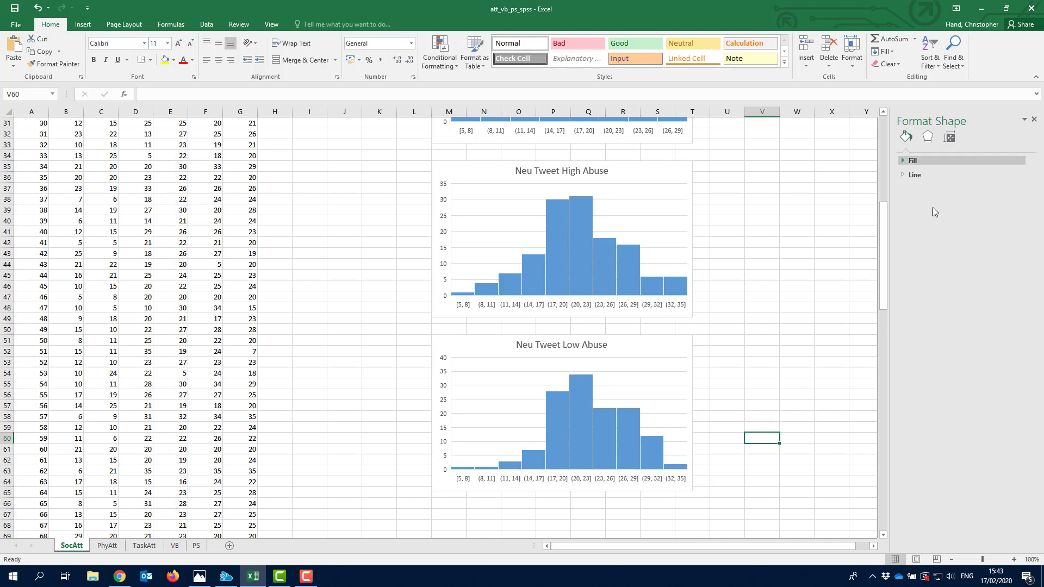
left_click(1035, 119)
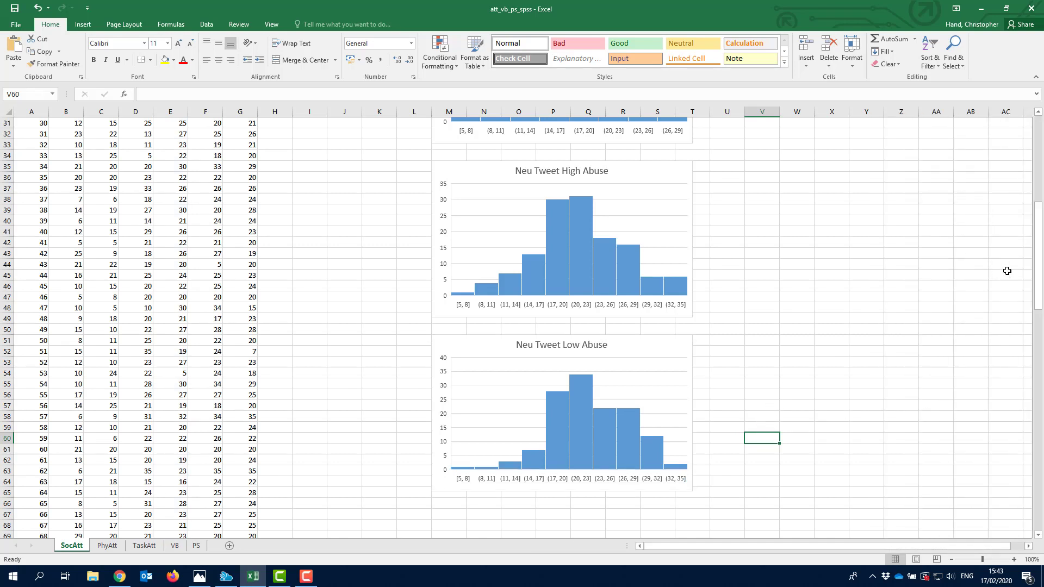